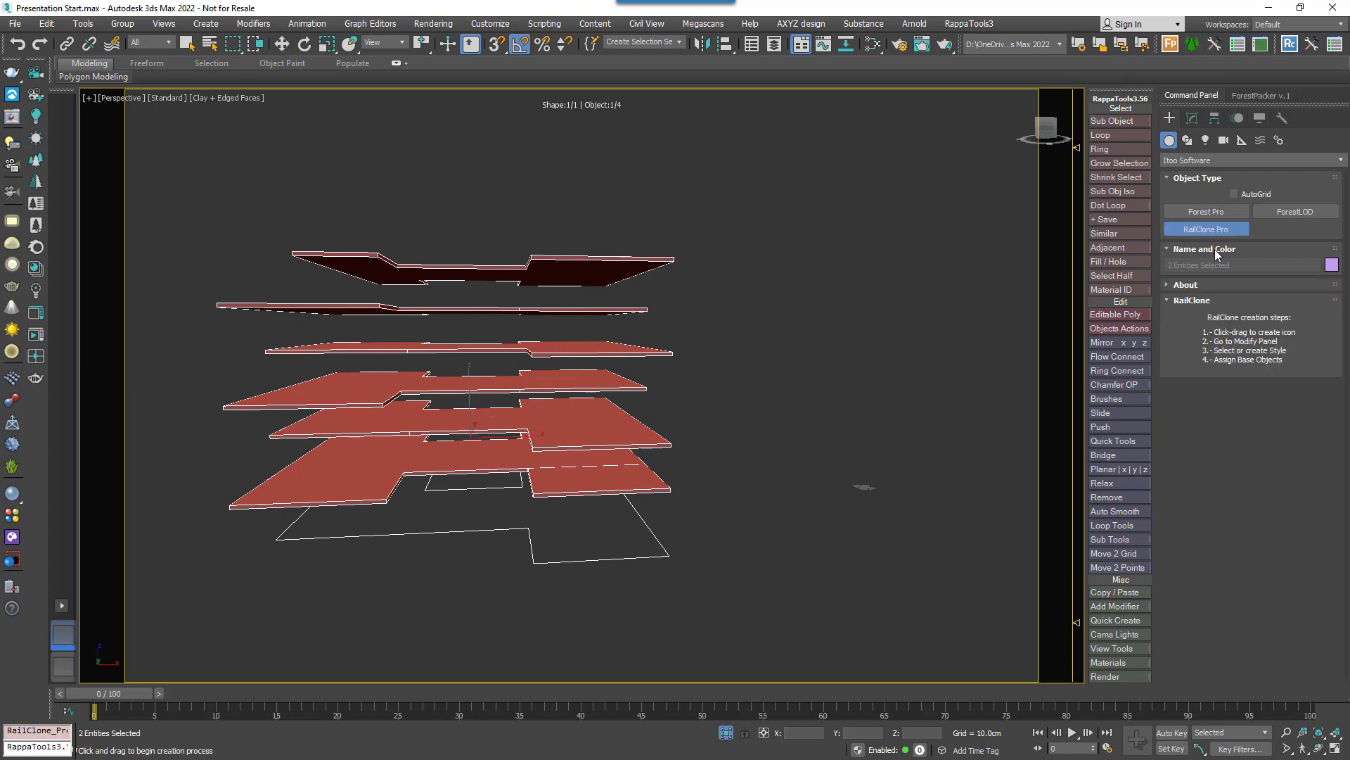
Step: Create a RailClone object in front of the stacked floor plates and open the style library for it
left_click_drag(533, 609, 582, 630)
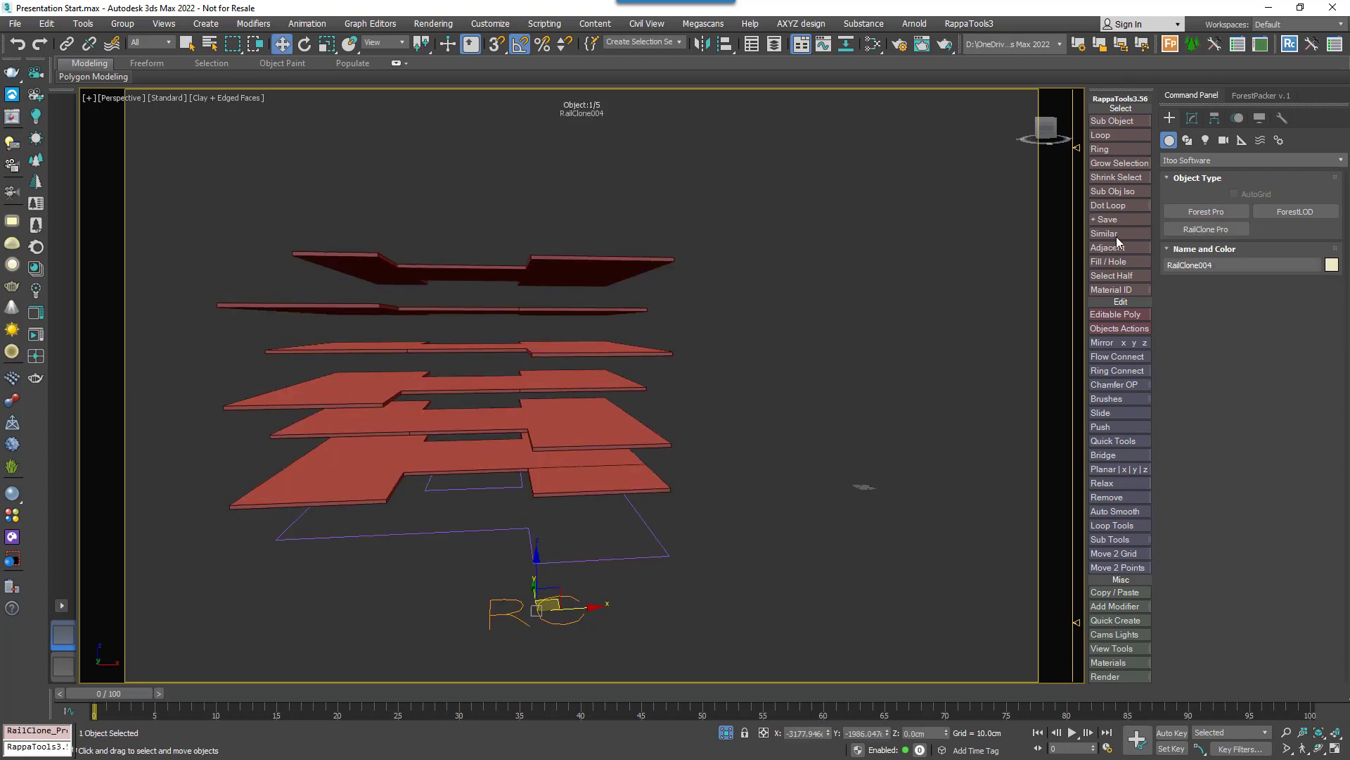
left_click(1192, 118)
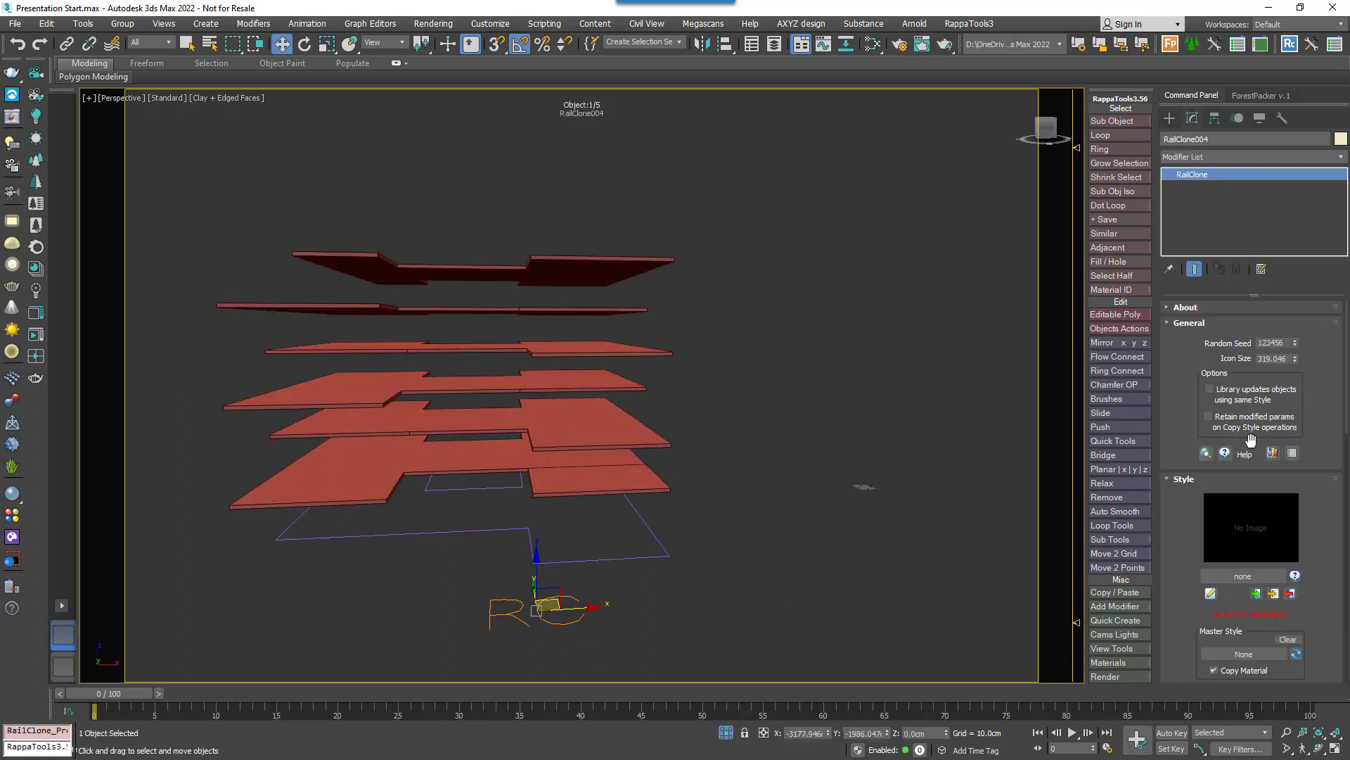
left_click(1249, 580)
left_click(889, 186)
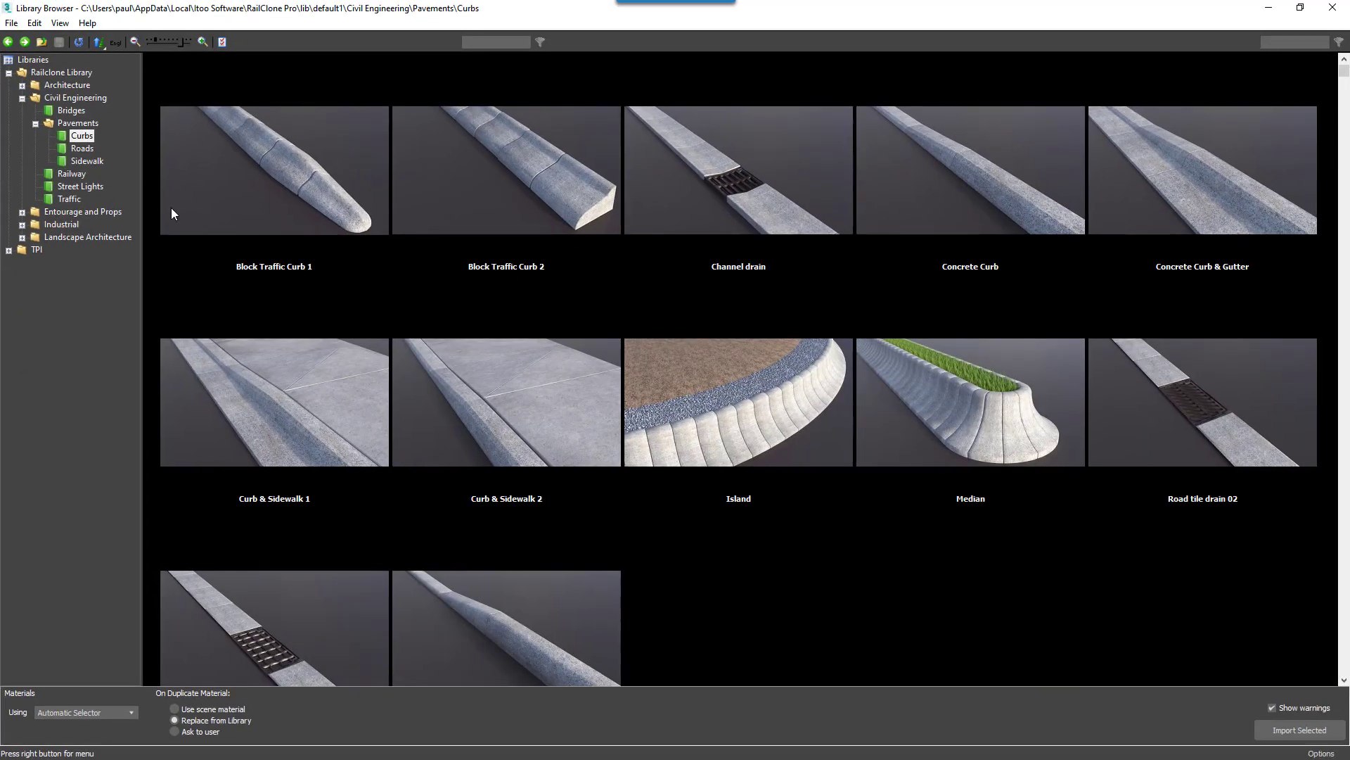
Step: Import the Curtain Wall 06 style from the library's Architecture, Exterior, Facade, Curtain wall category
left_click(22, 86)
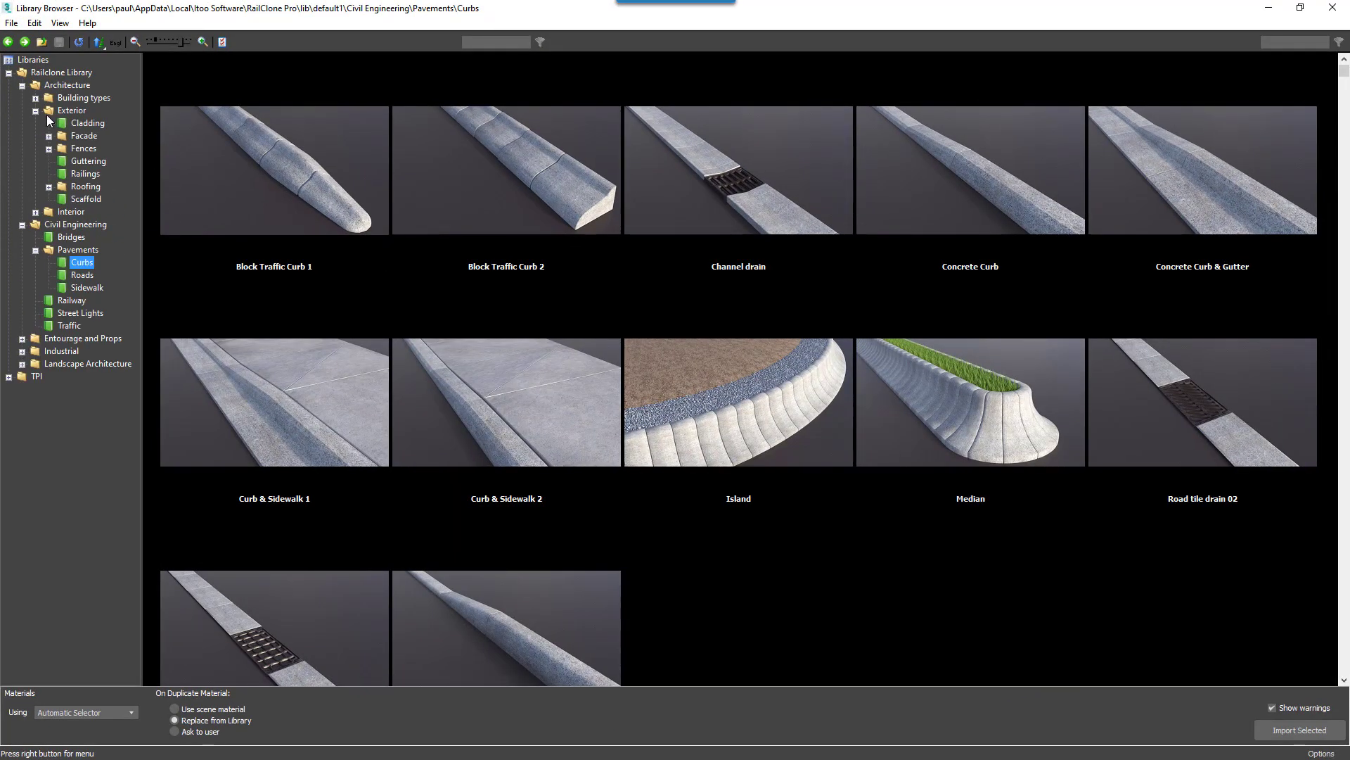
left_click(49, 135)
left_click(106, 148)
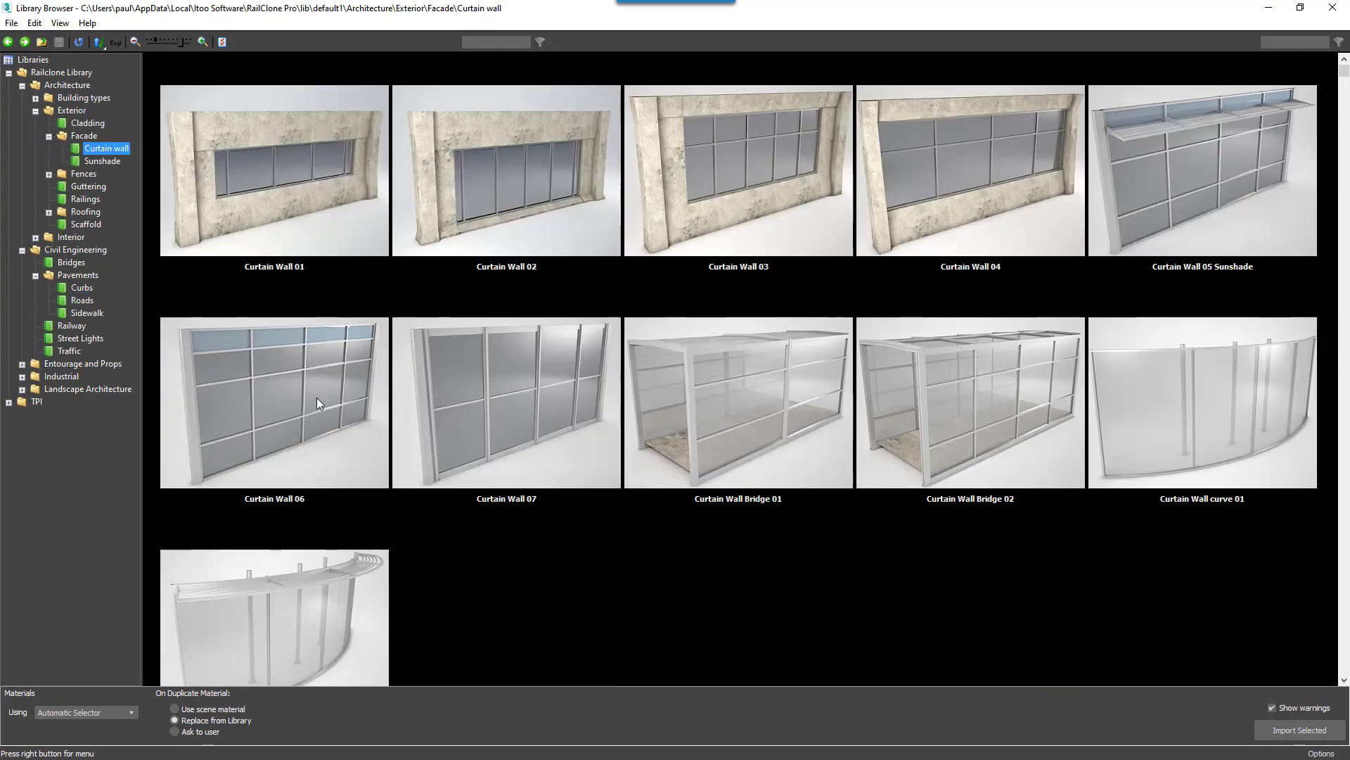
left_click(239, 424)
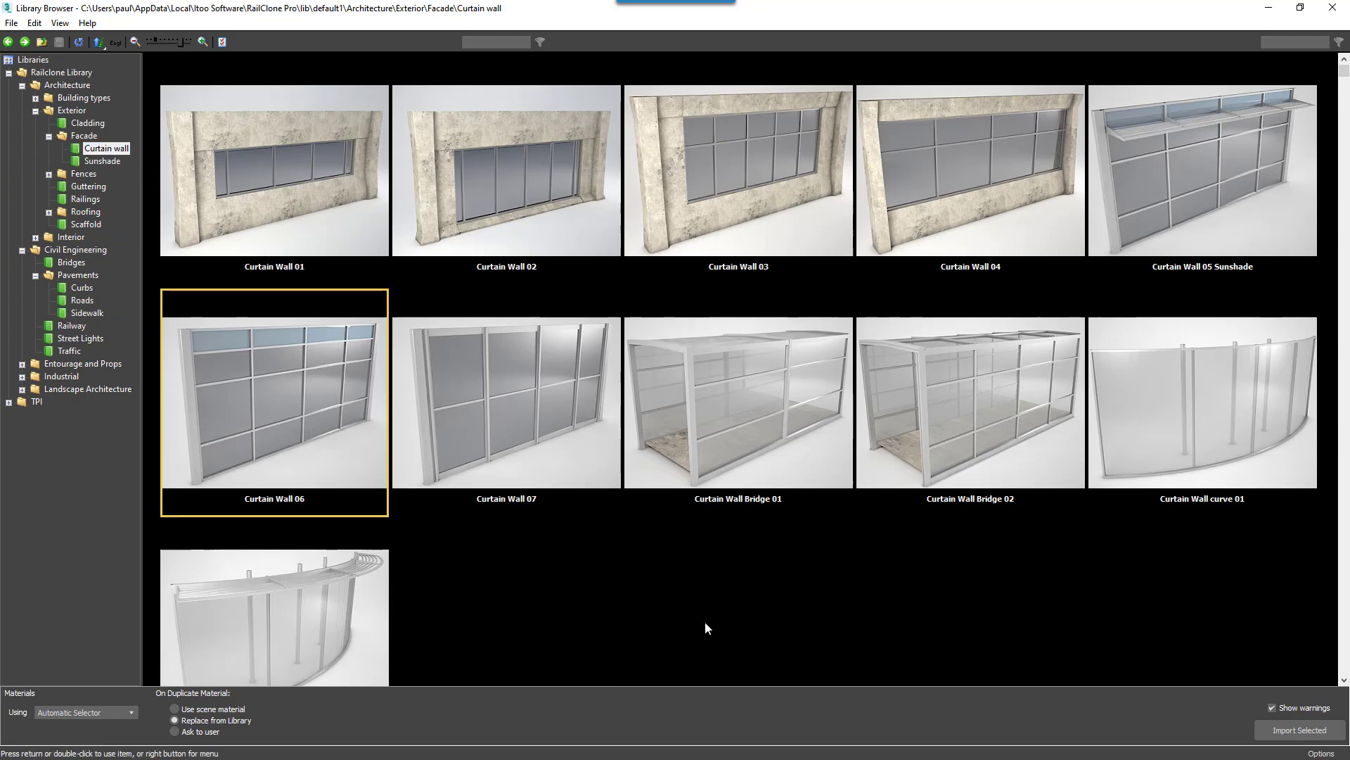
left_click(1299, 730)
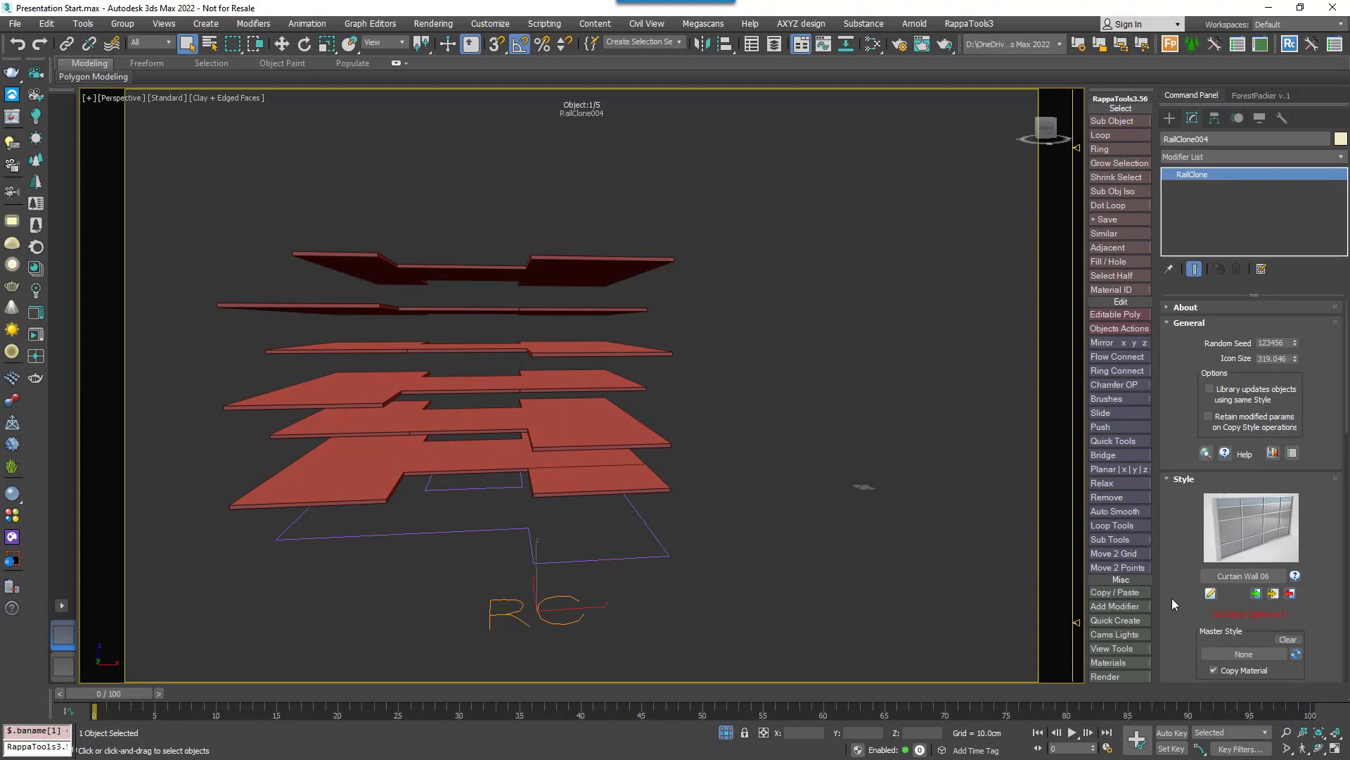
Step: Assign the Ground Floor Spline as the style's Path base object to build the curtain wall around the ground floor
scroll(1259, 535, "down", 8)
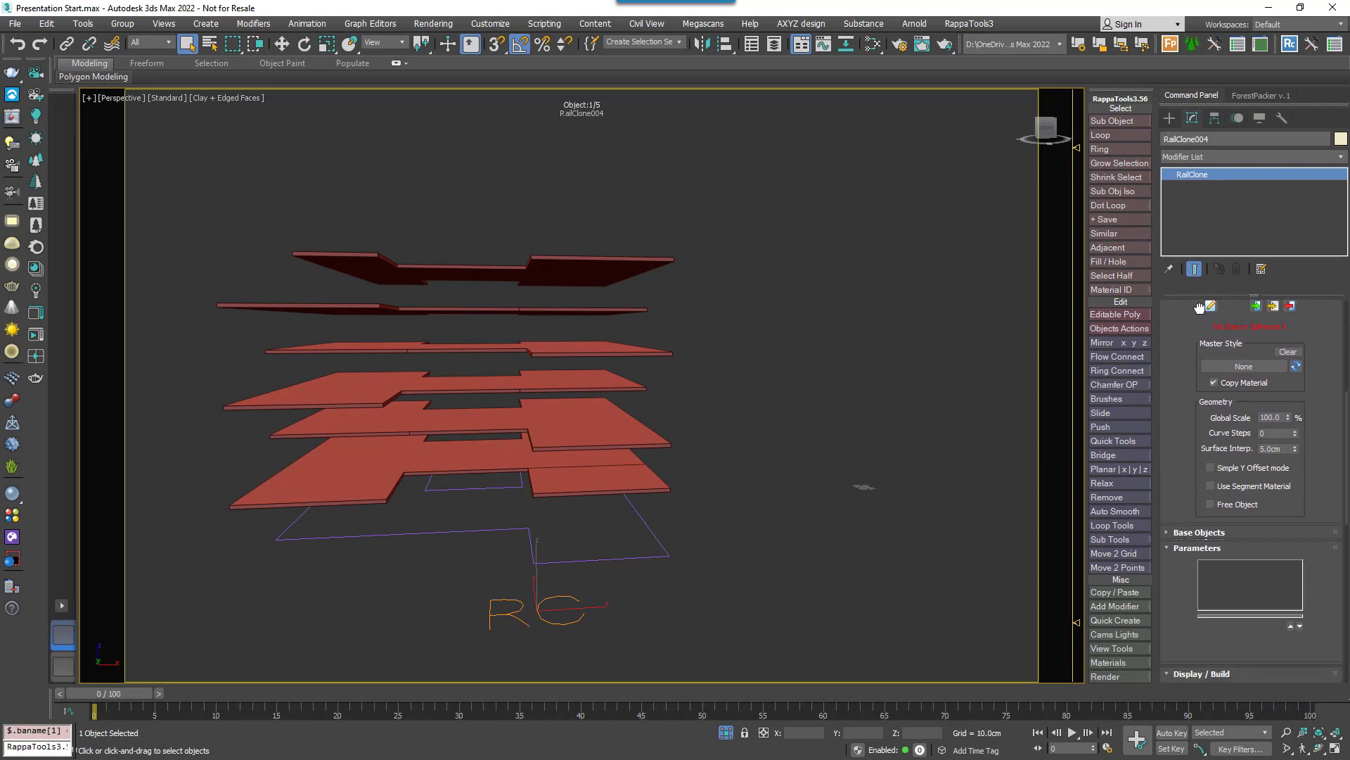
left_click(1232, 484)
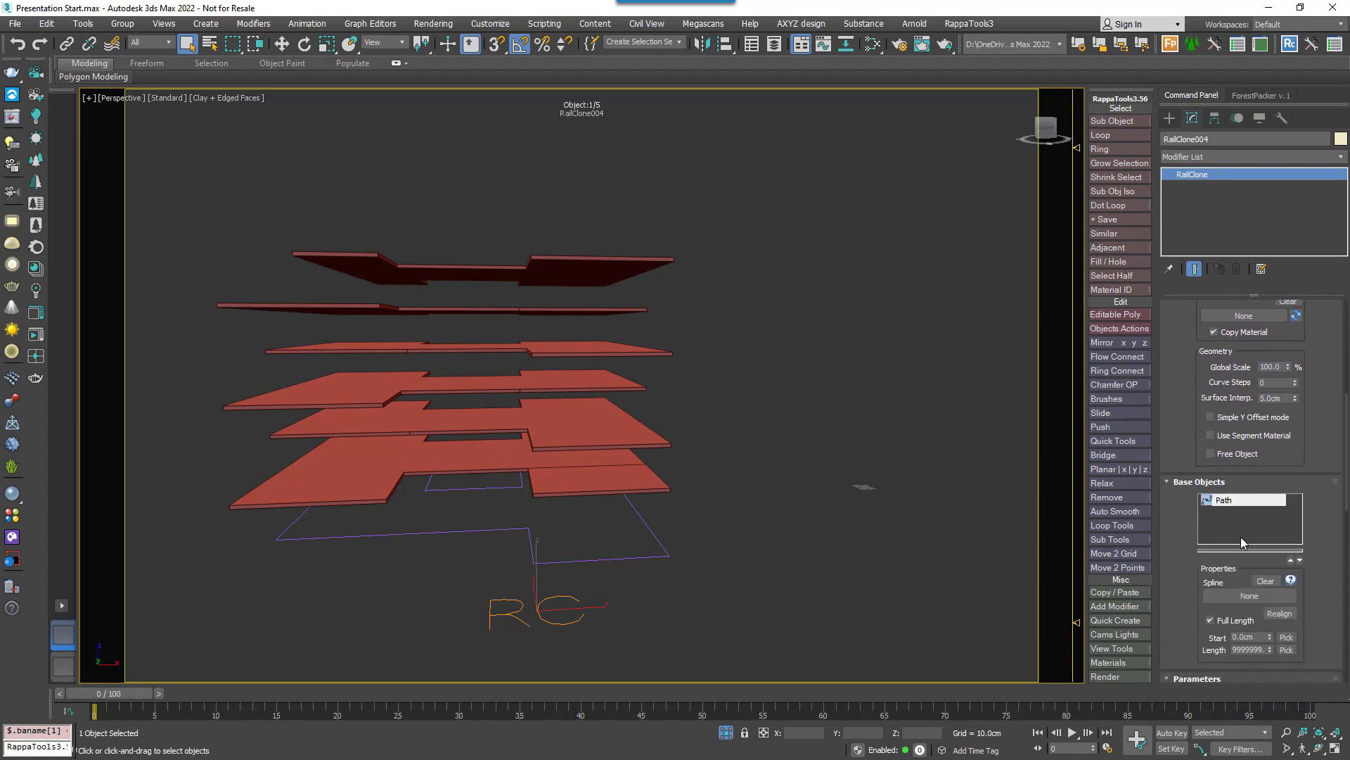
left_click(1240, 595)
left_click(595, 560)
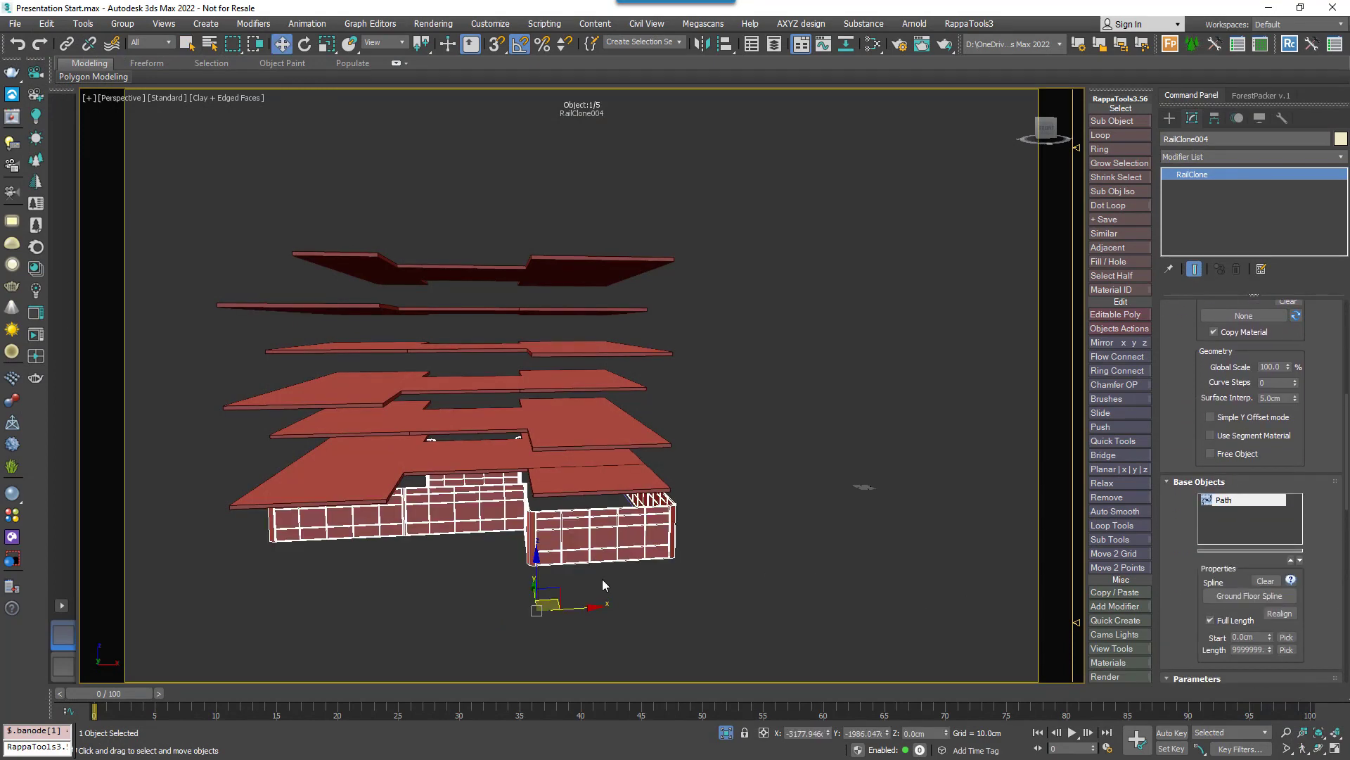
middle_click_drag(397, 563, 461, 552, "alt")
scroll(407, 512, "up", 3)
scroll(407, 512, "up", 2)
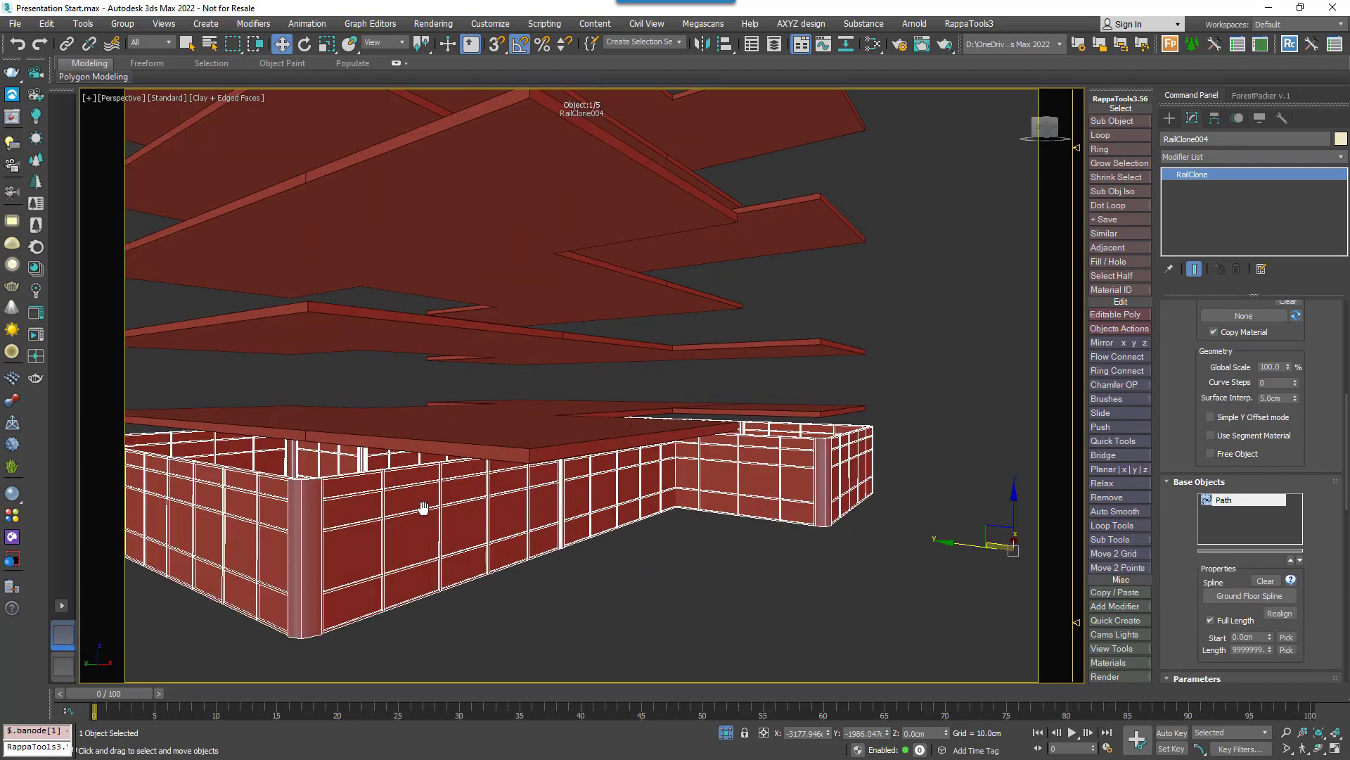
middle_click_drag(423, 506, 380, 504, "alt")
middle_click_drag(379, 504, 585, 513)
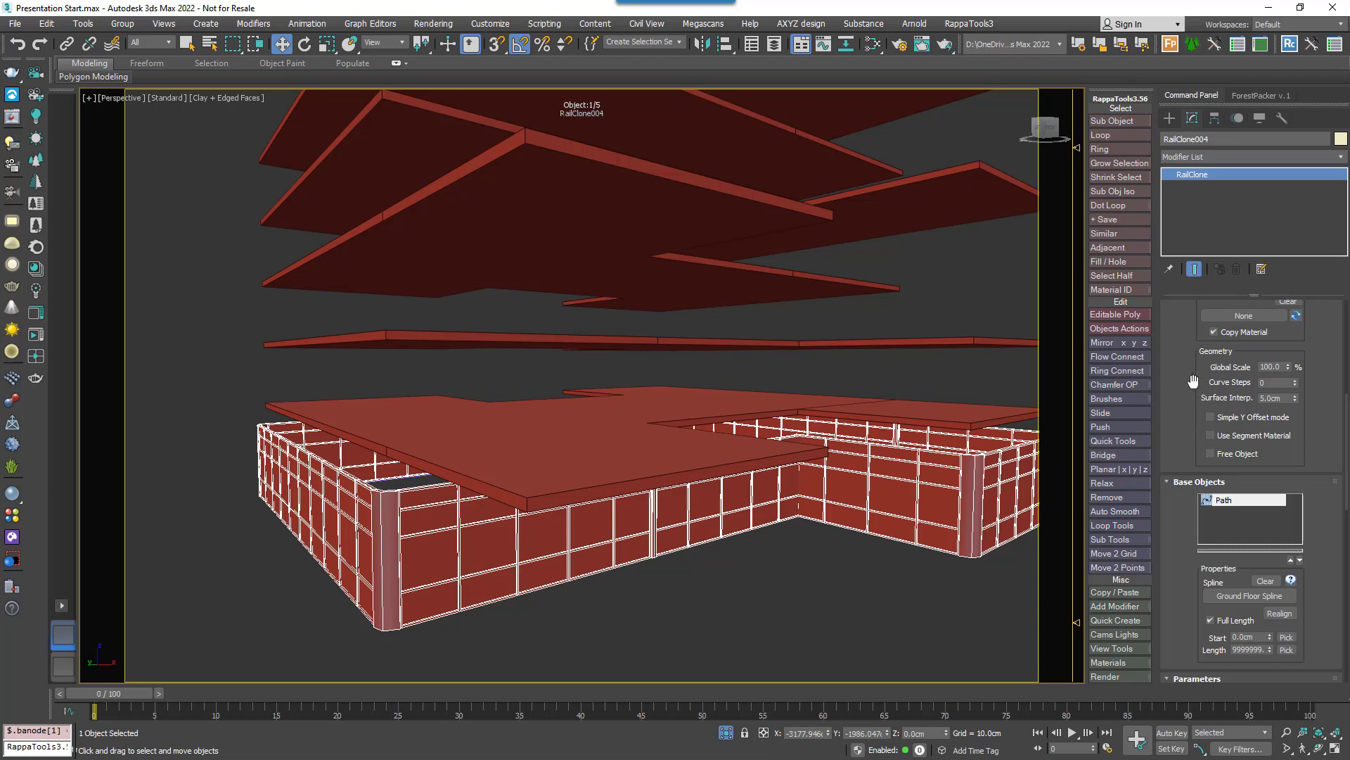
Step: Open the Curtain Wall 06 style graph and line up the Path, default06, evenly06 and corner06 nodes in one column before the compose nodes
scroll(1216, 589, "up", 3)
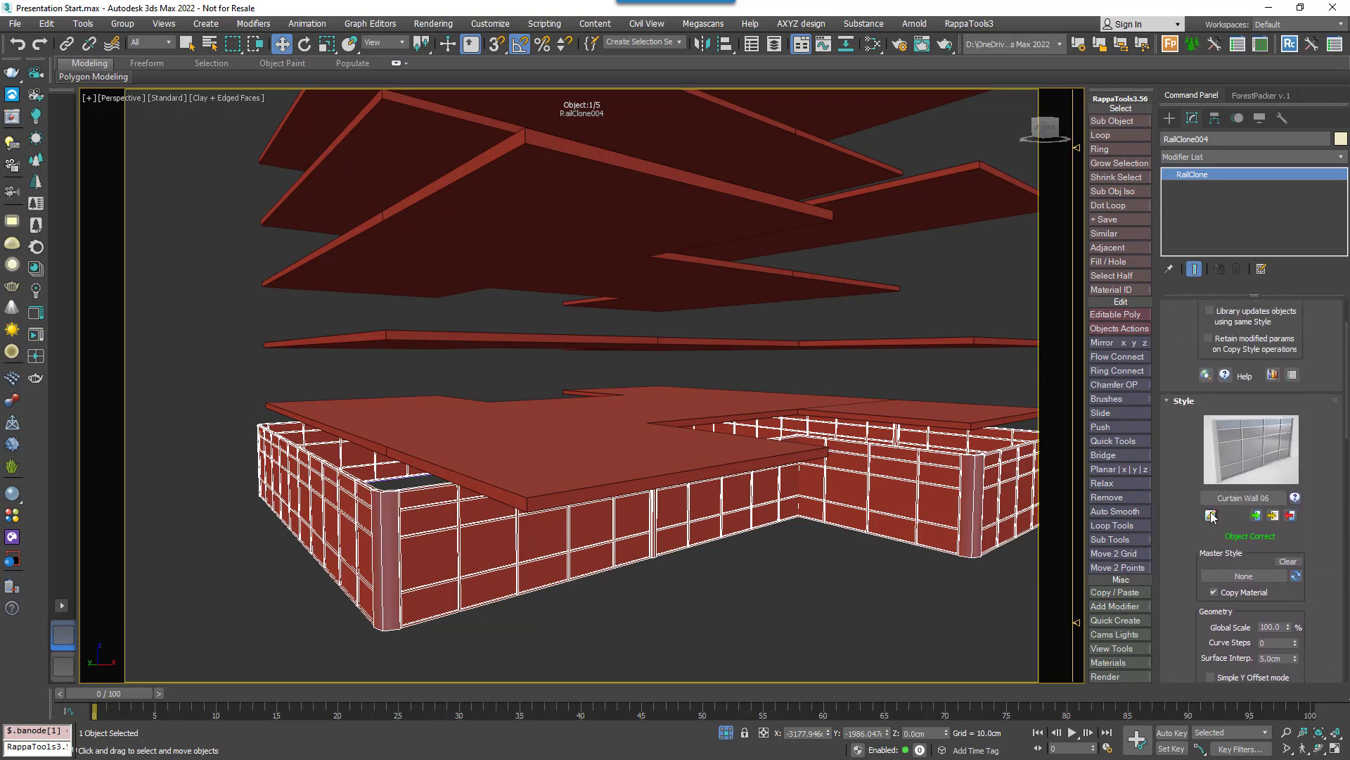
left_click(1211, 516)
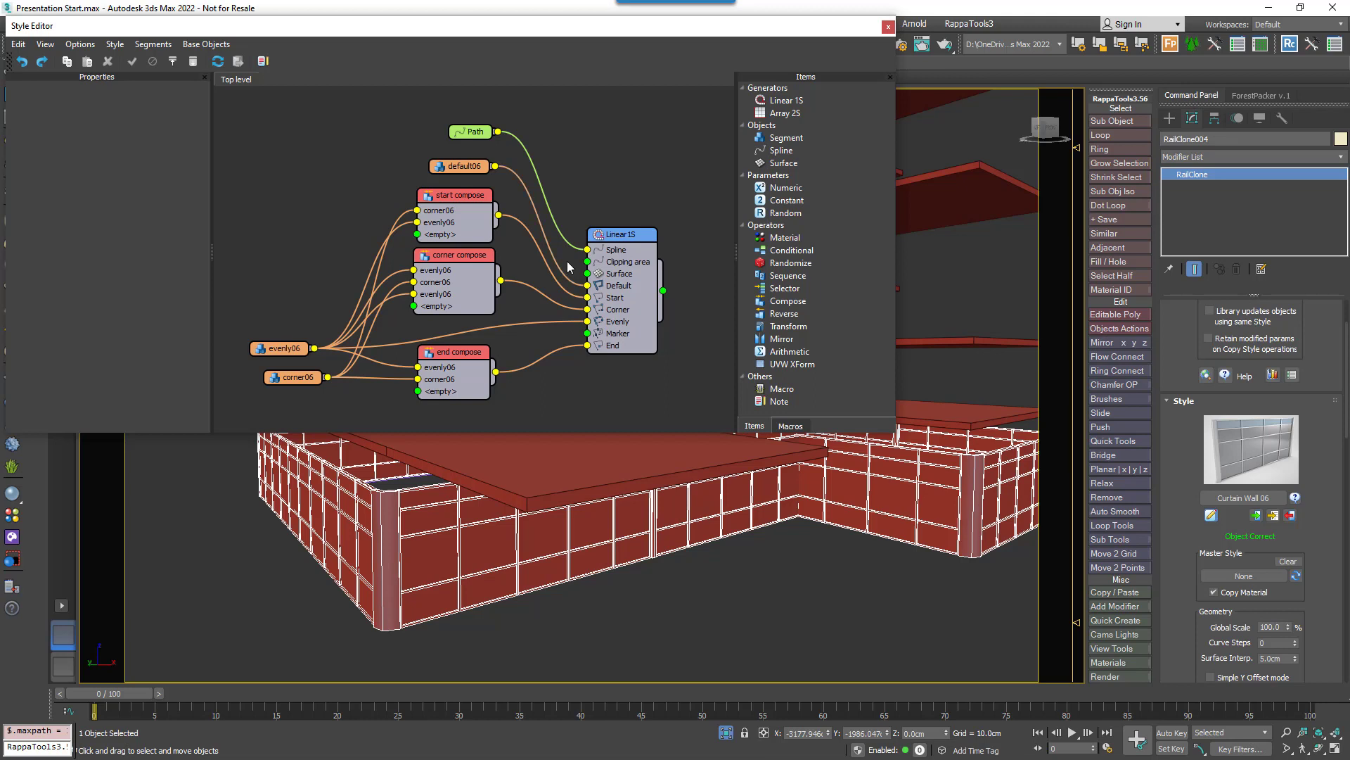
left_click_drag(461, 172, 286, 175)
left_click_drag(472, 135, 274, 147)
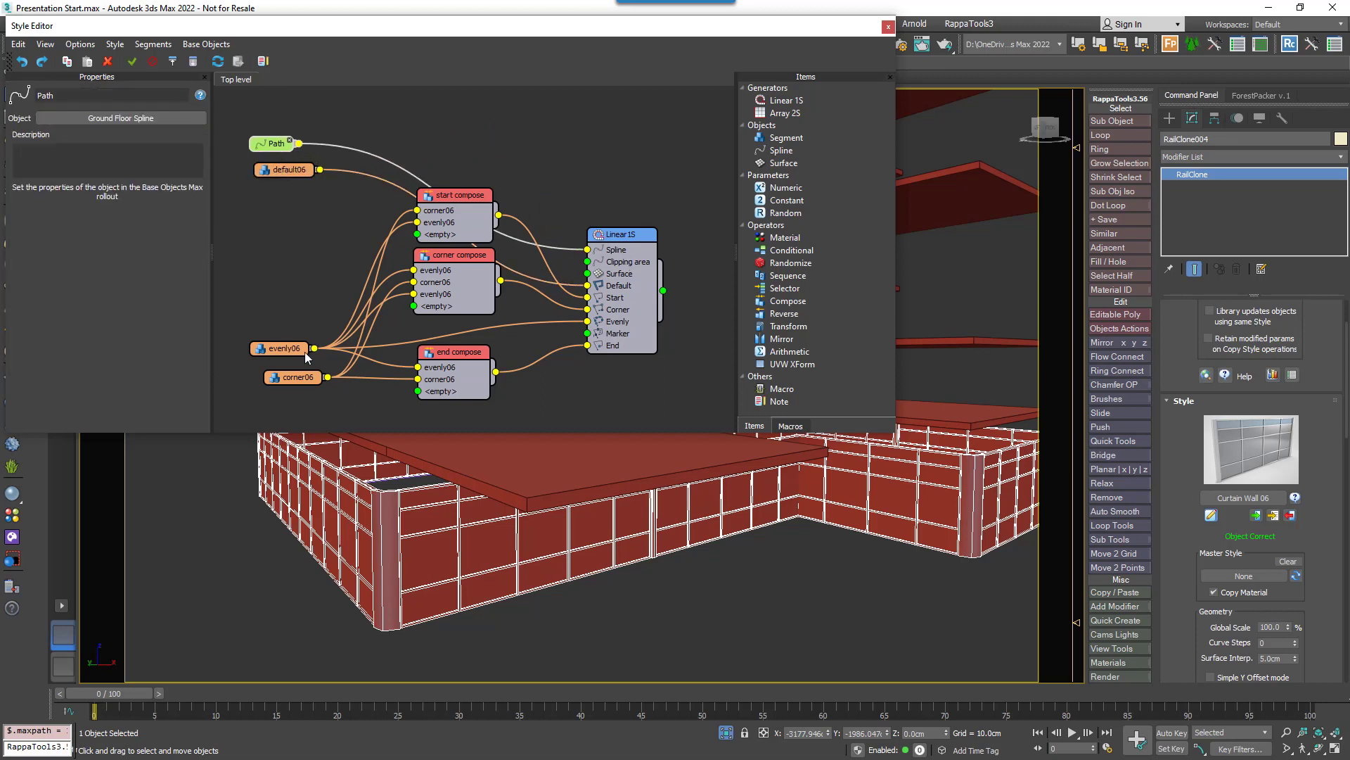
left_click_drag(305, 351, 301, 235)
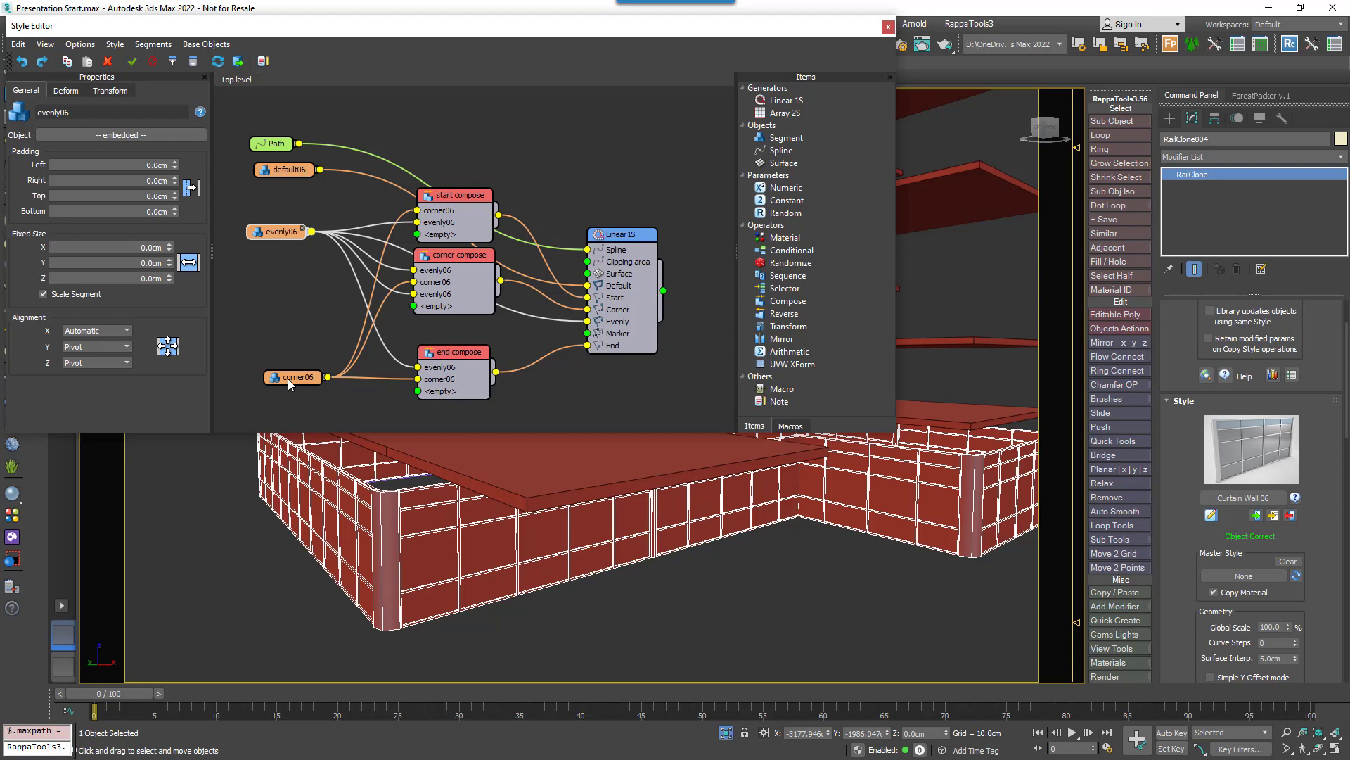
left_click_drag(288, 379, 270, 275)
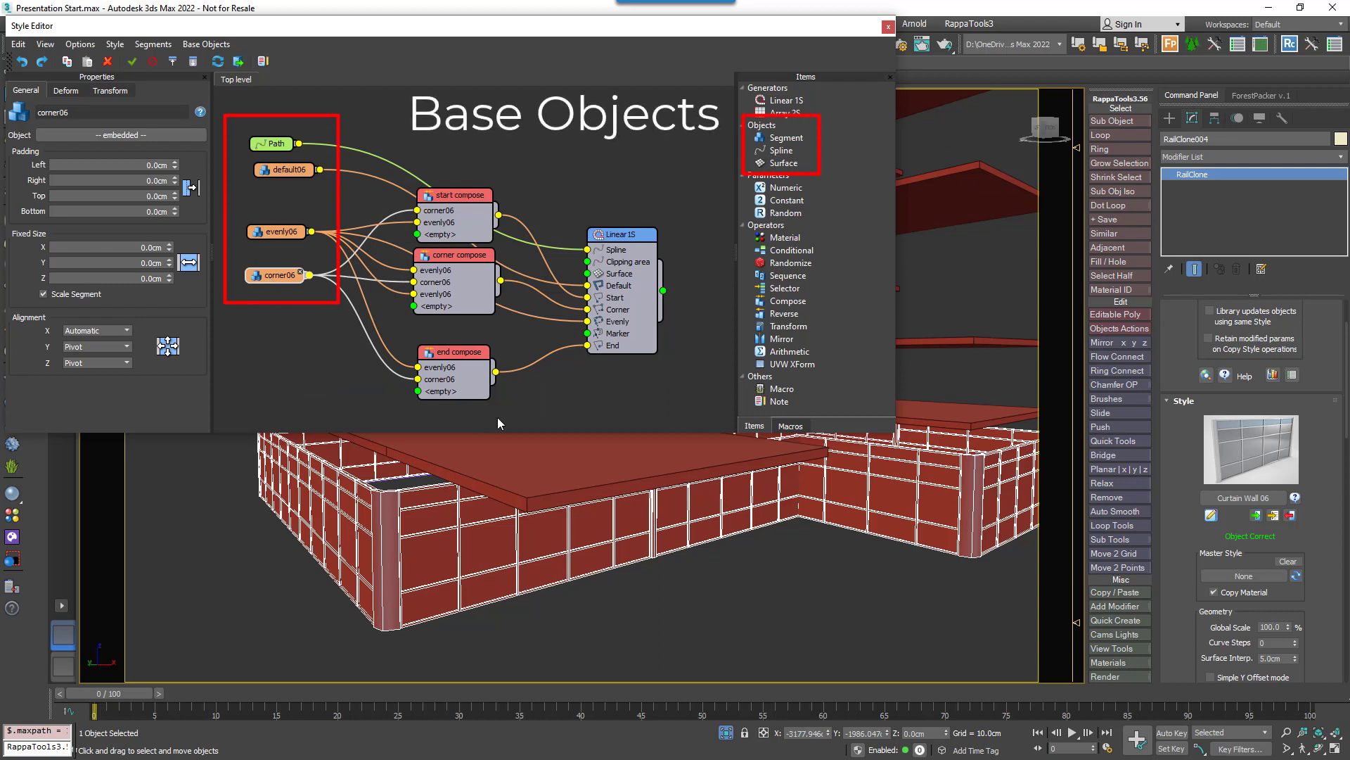
left_click(536, 427)
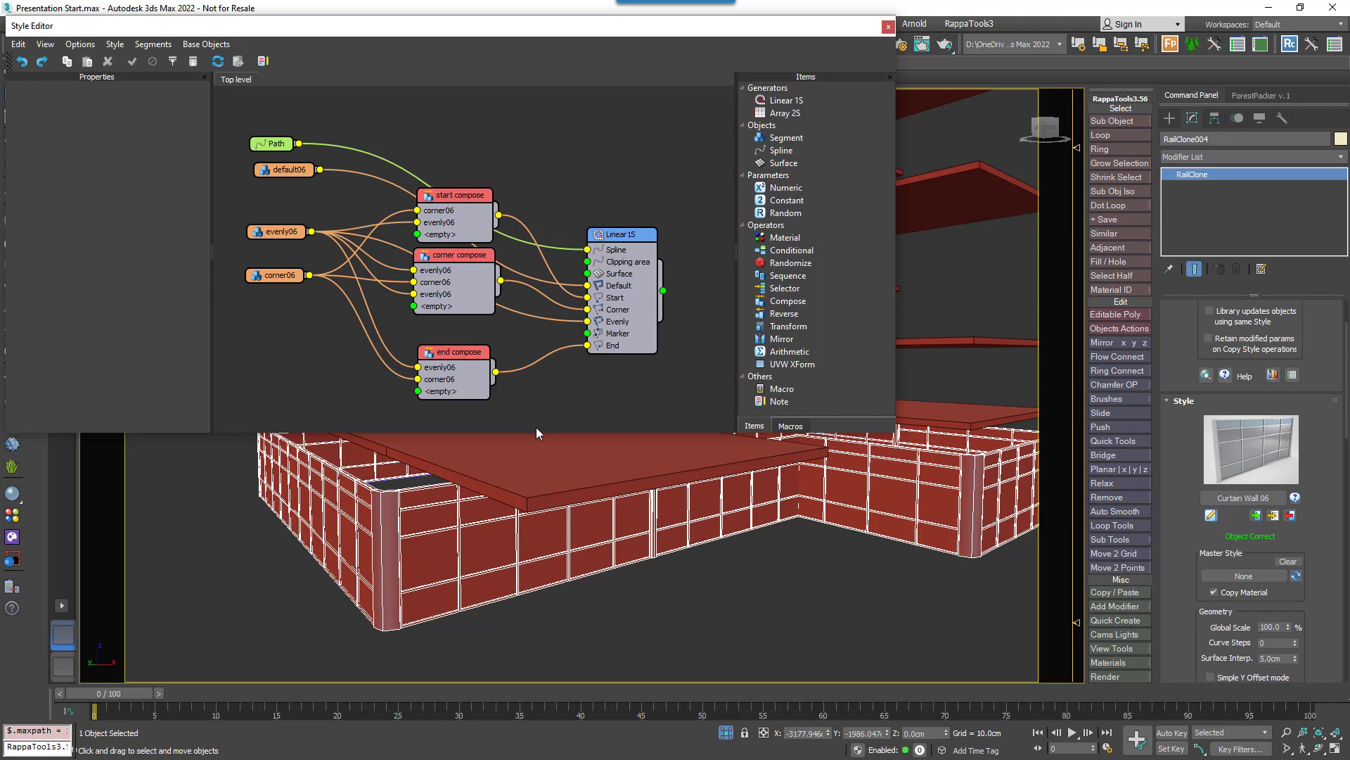
Step: Check the embedded default06, evenly06 and corner06 segments and extract all segments into the scene as editable meshes
left_click(299, 172)
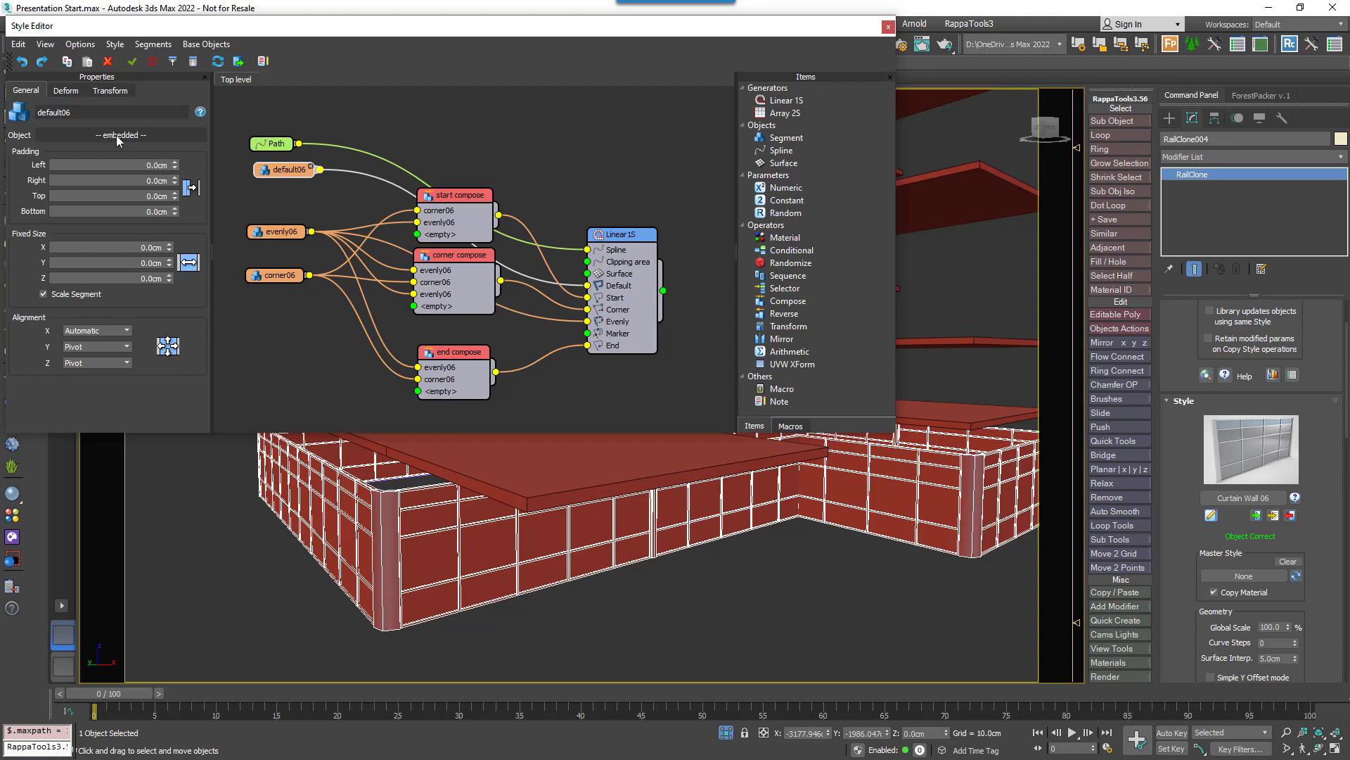
left_click(278, 231)
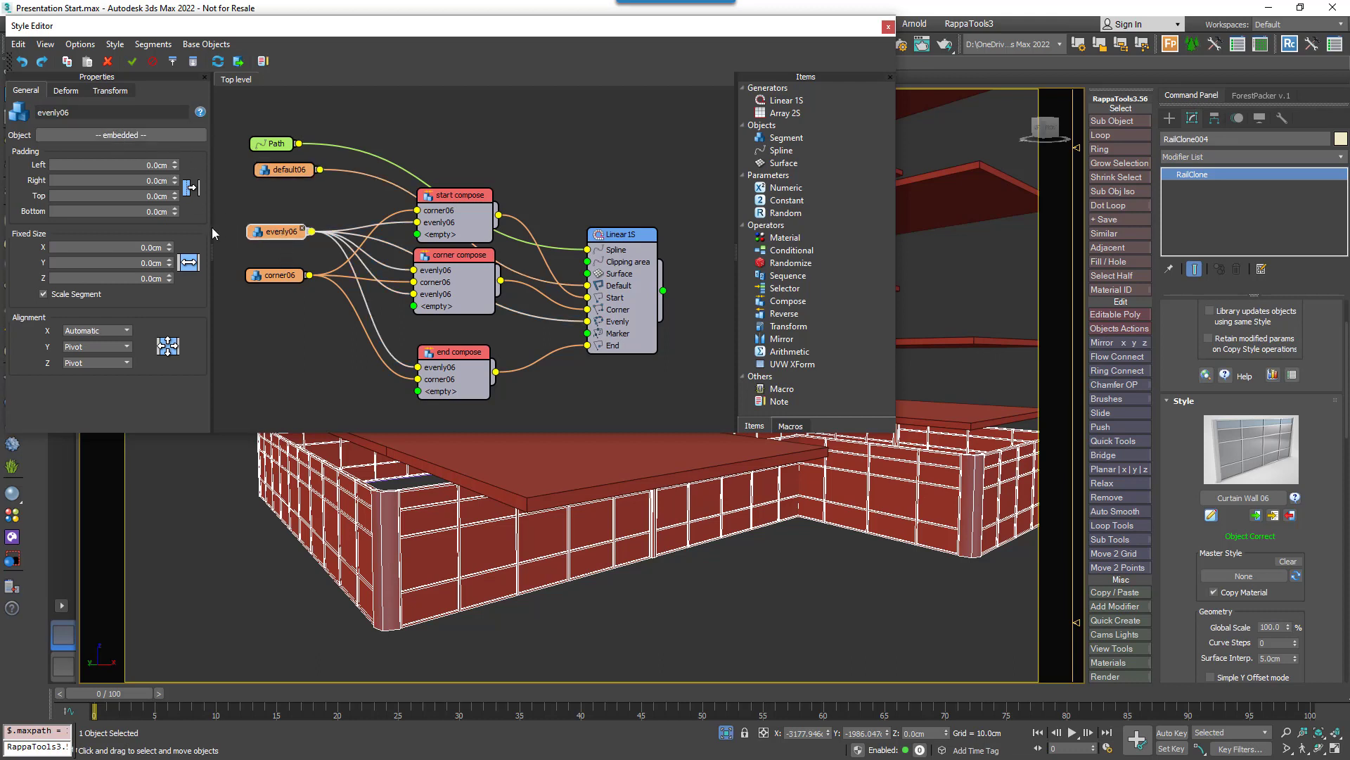
left_click(268, 274)
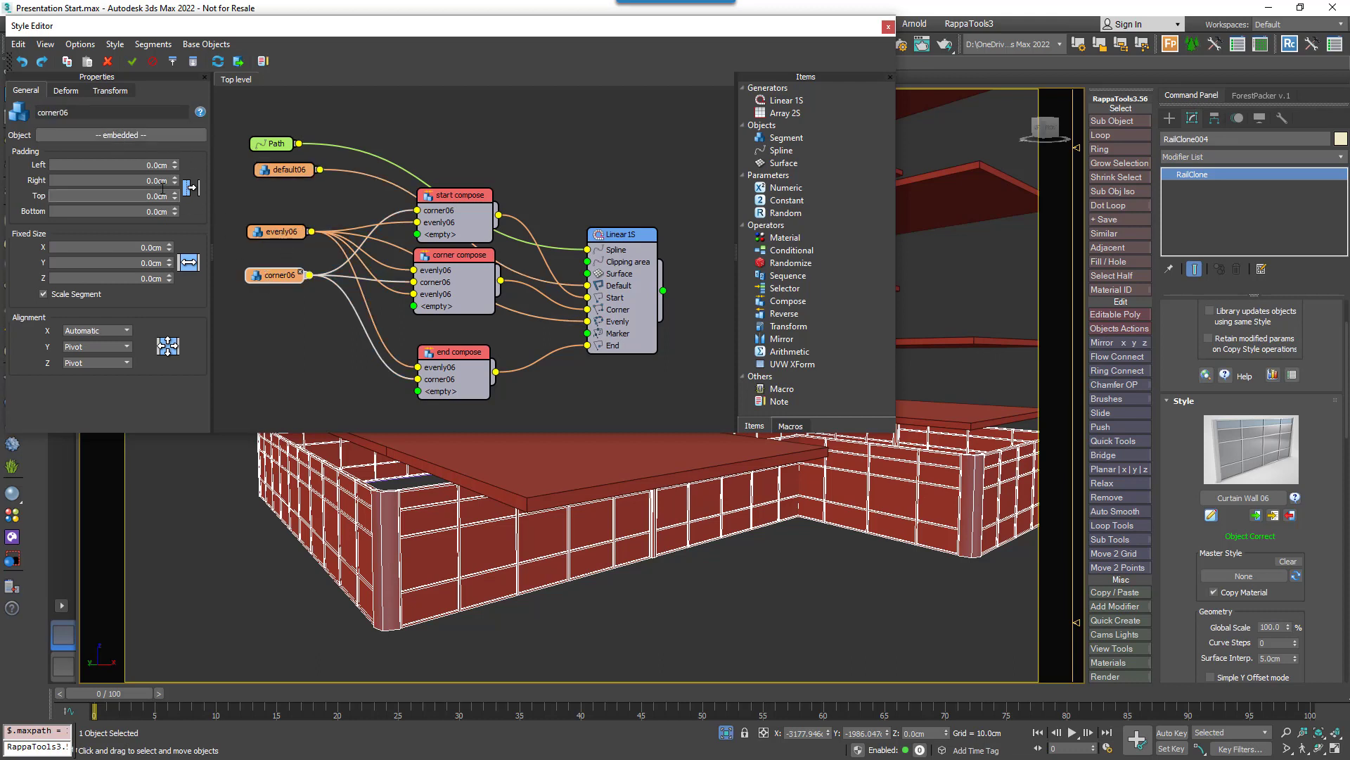
left_click(321, 339)
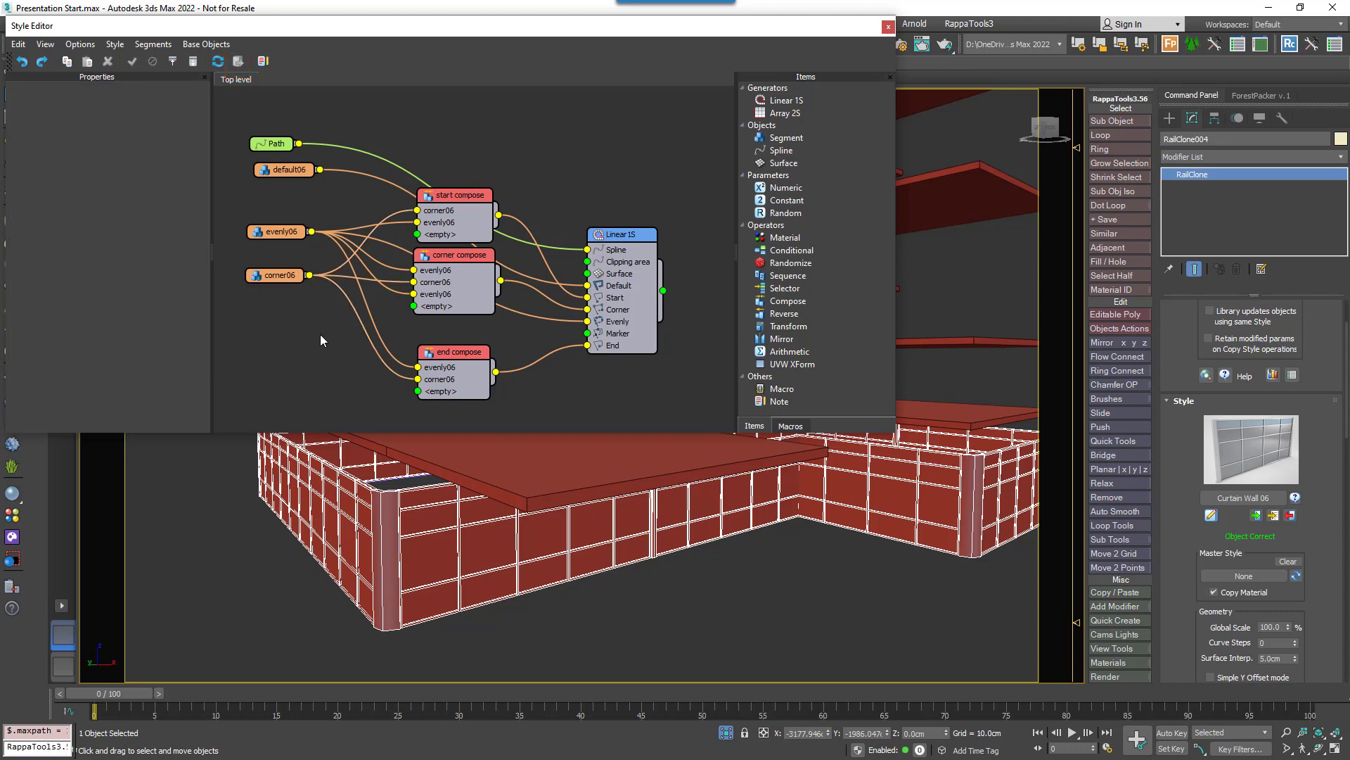
left_click(152, 45)
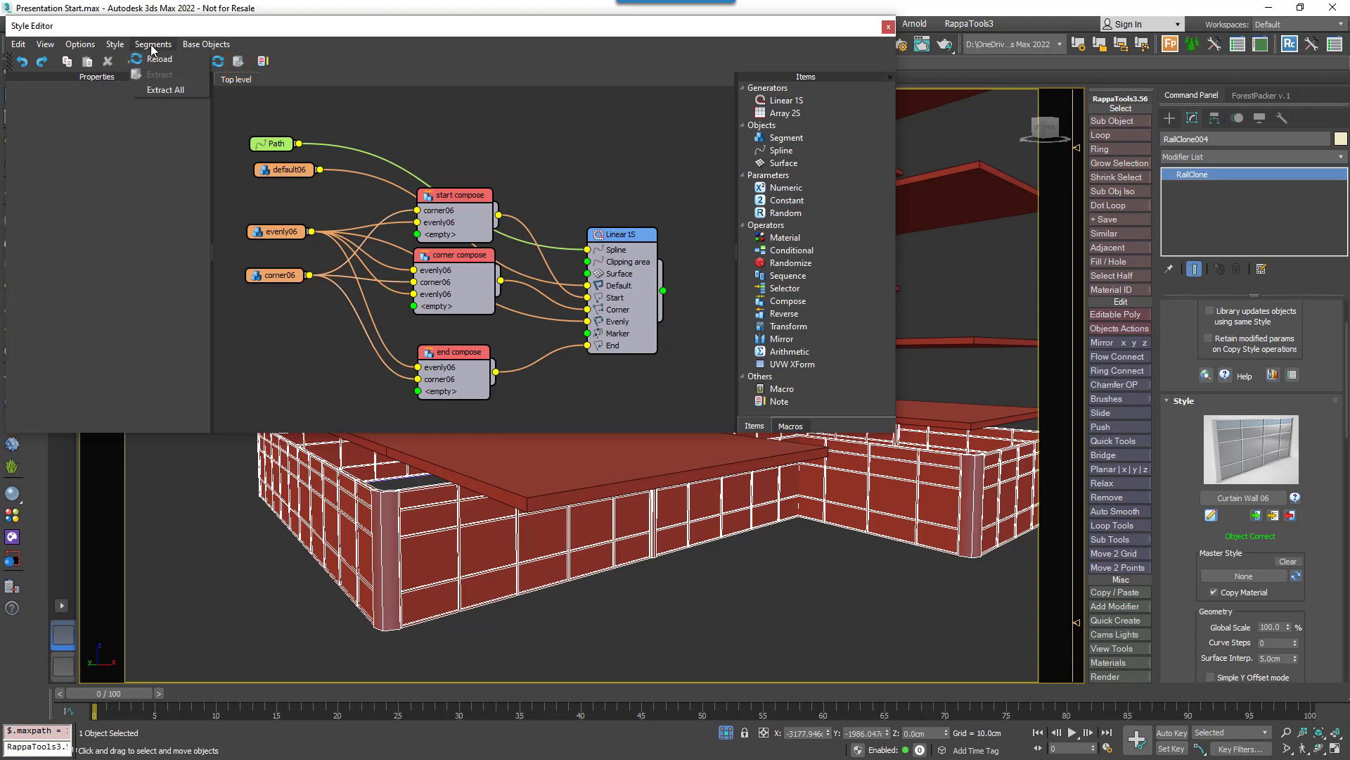
left_click(170, 89)
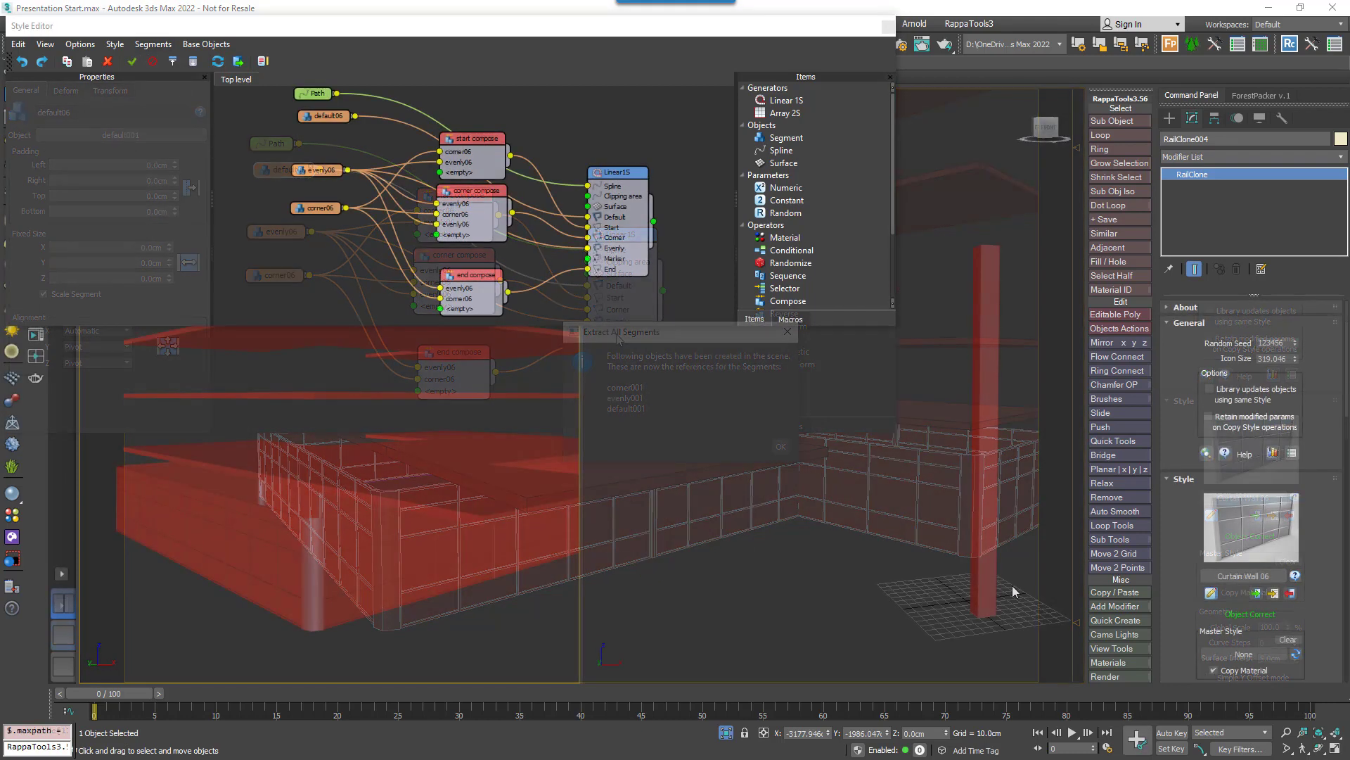
Step: Spread the extracted segment meshes apart horizontally so that all three stand side by side
left_click_drag(1033, 574, 953, 594)
left_click(990, 547)
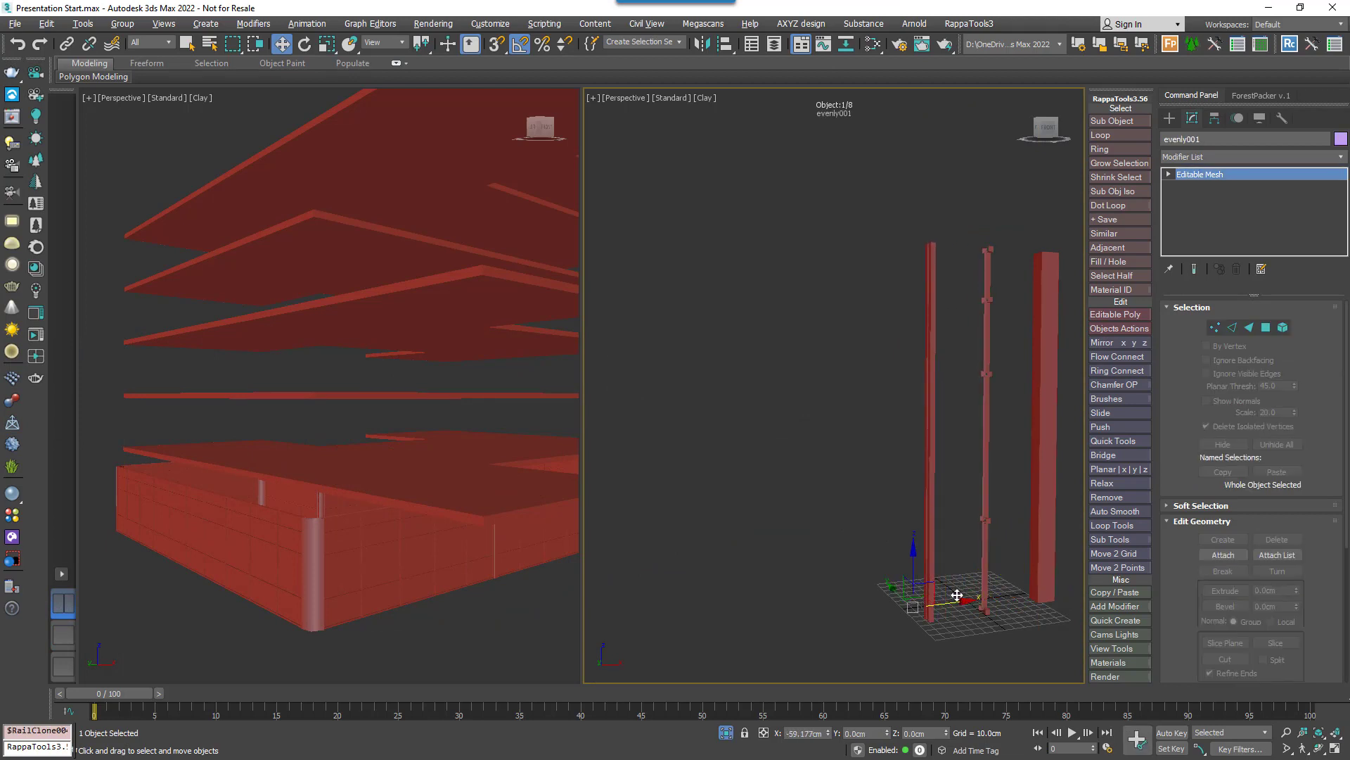
middle_click_drag(953, 594, 954, 571)
Step: Apply one shared Edit Poly modifier to all three extracted segments
left_click_drag(812, 329, 1019, 442)
left_click(1276, 161)
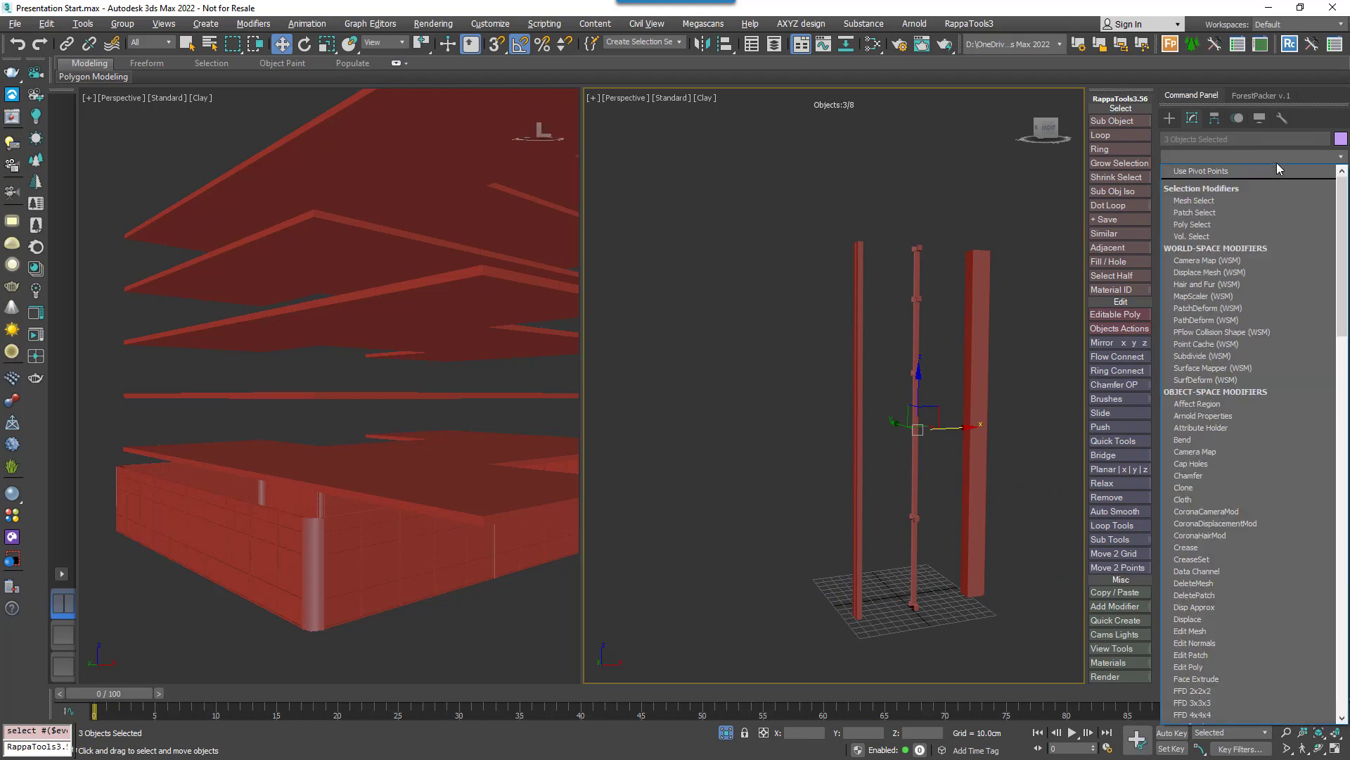
key("e")
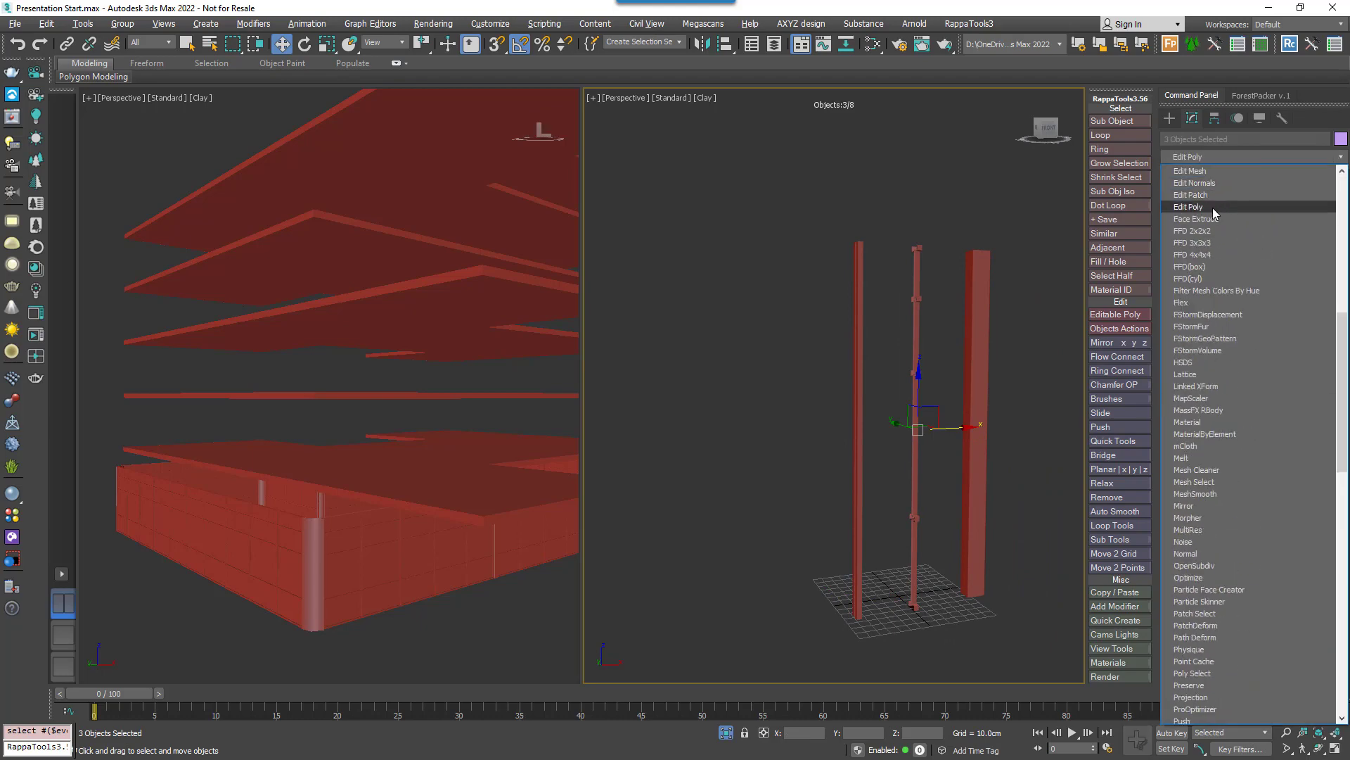
left_click(1213, 207)
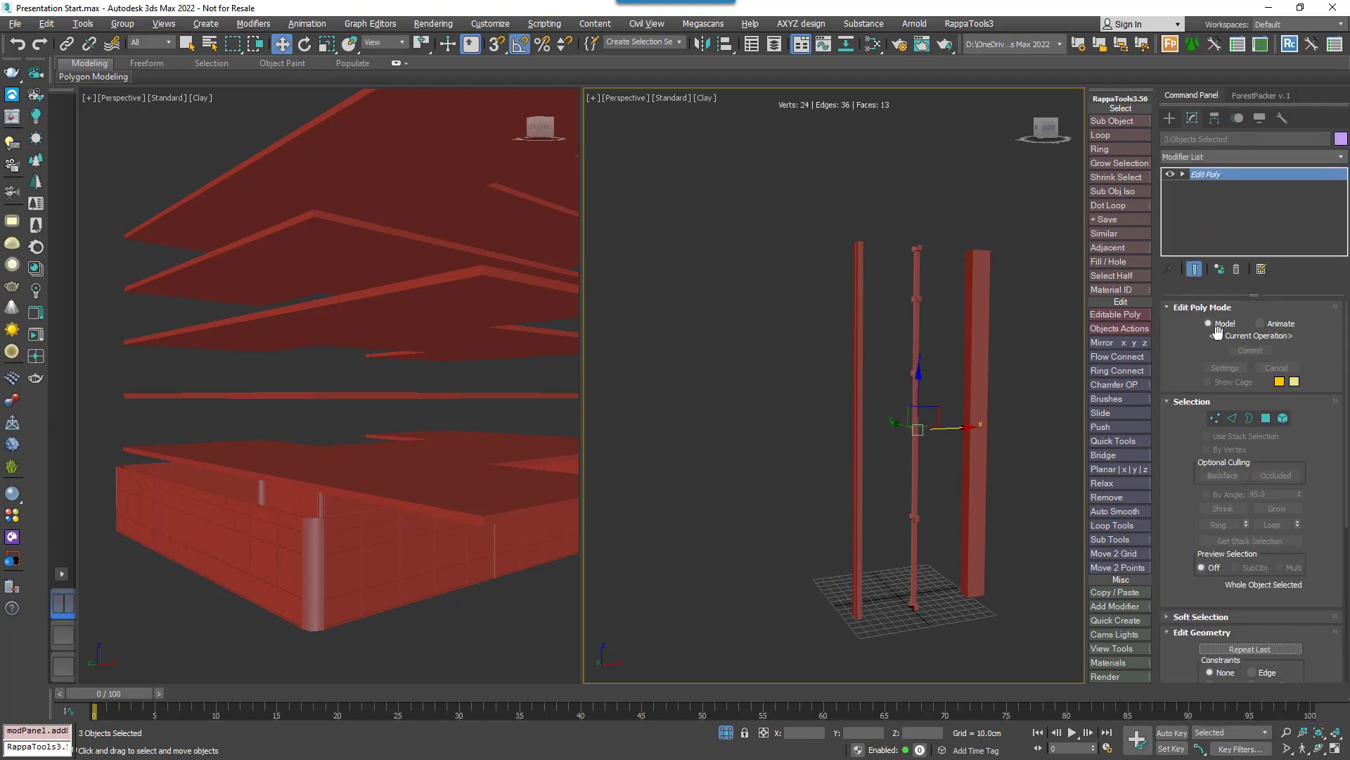
Step: Raise the top vertices of all three segments until the curtain wall reaches the slab above, with edged faces shown on the building
left_click(1215, 418)
left_click_drag(809, 202, 1049, 272)
middle_click(382, 556)
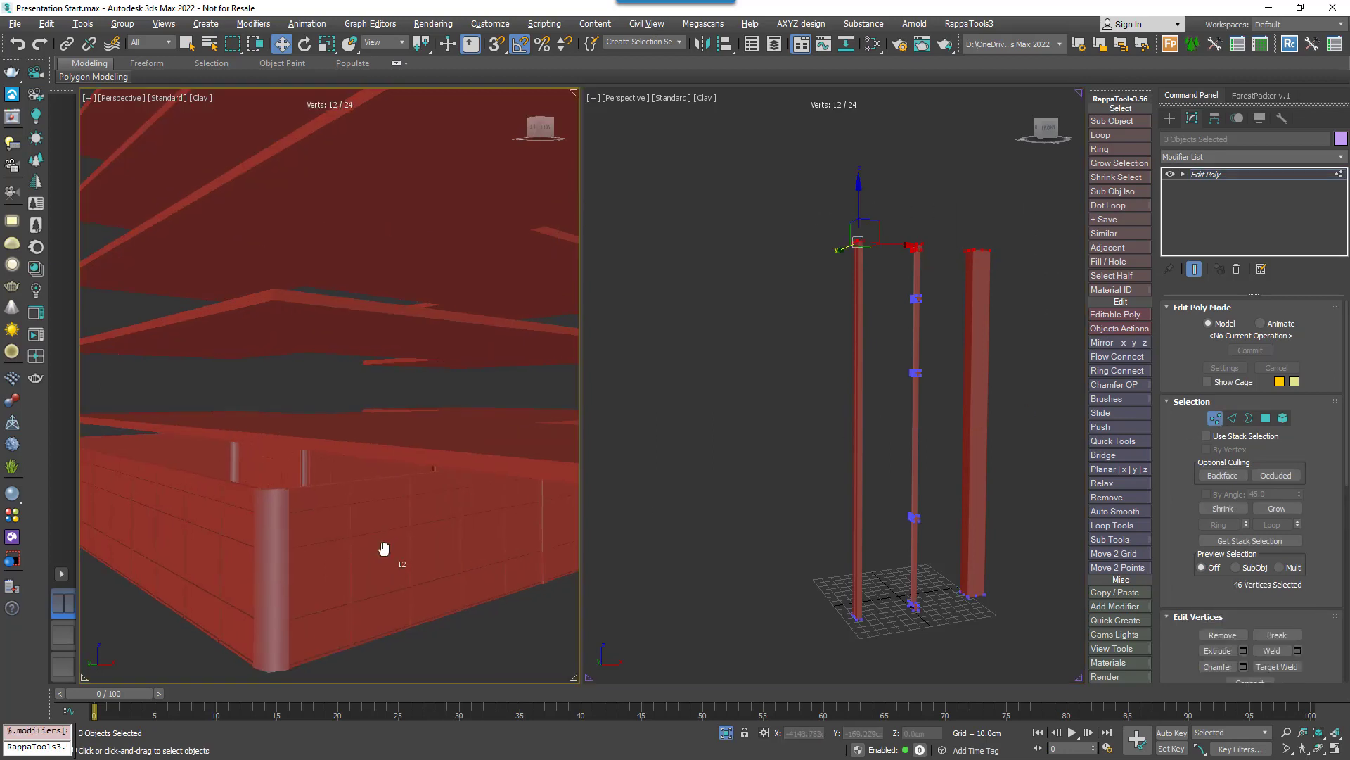
key("F4")
left_click_drag(857, 208, 851, 102)
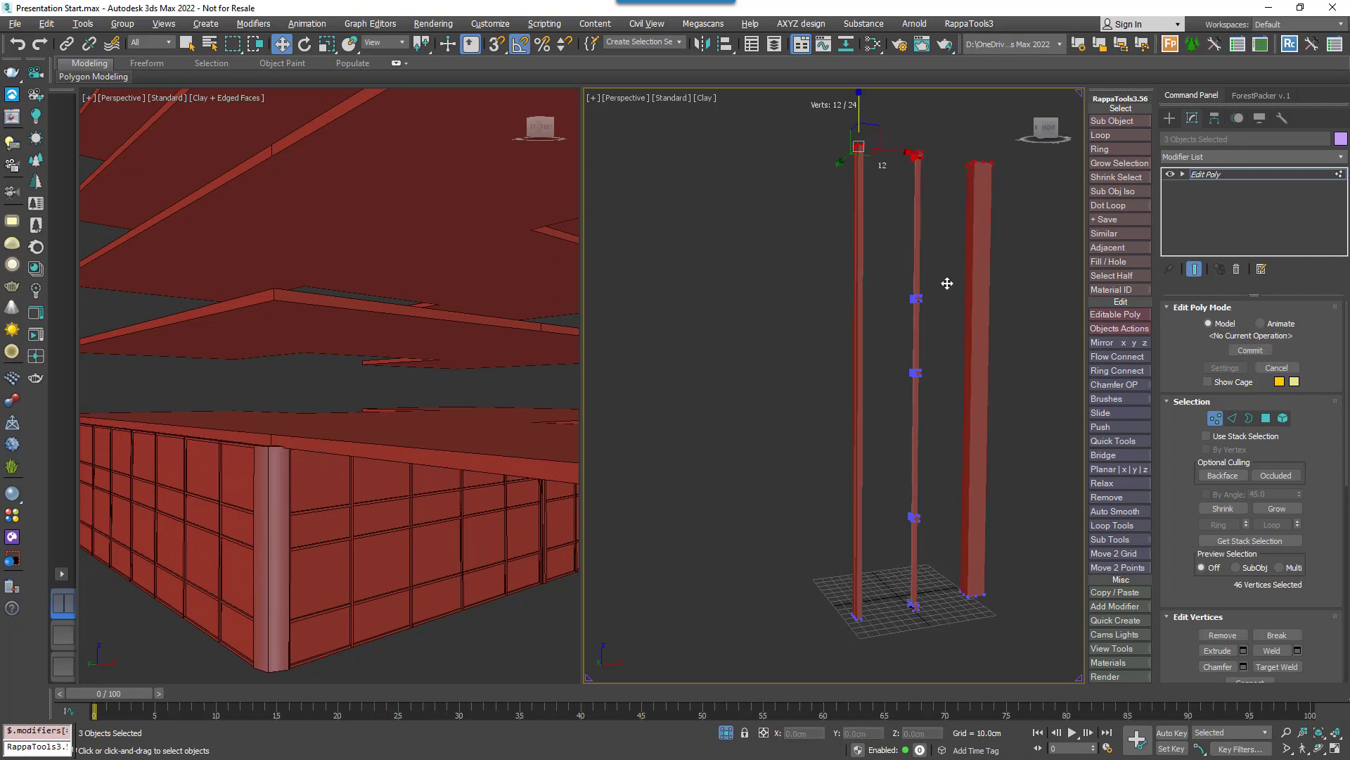
Step: Move the two upper crossbar vertex groups and the lower one of the middle segment upward to respace them, and leave vertex editing
left_click_drag(843, 287, 1027, 378)
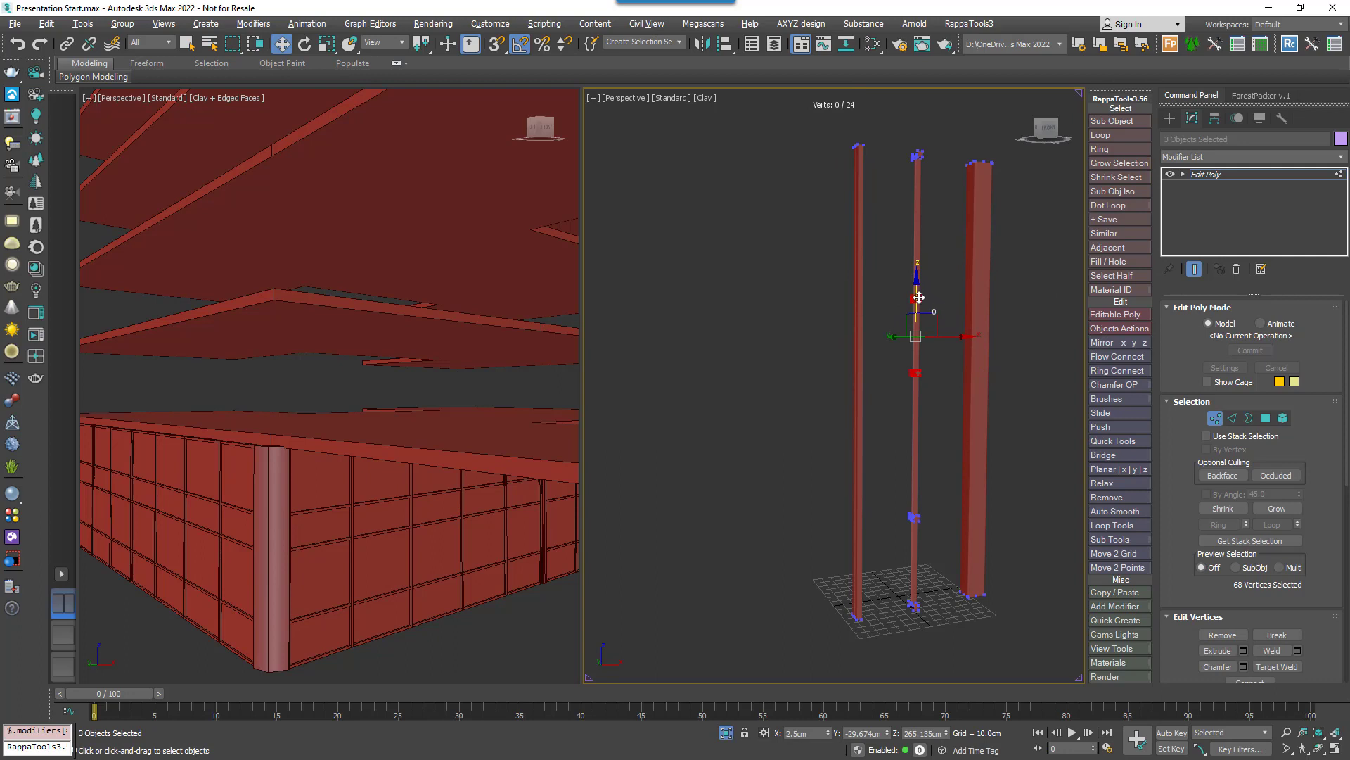
left_click_drag(915, 325, 908, 232)
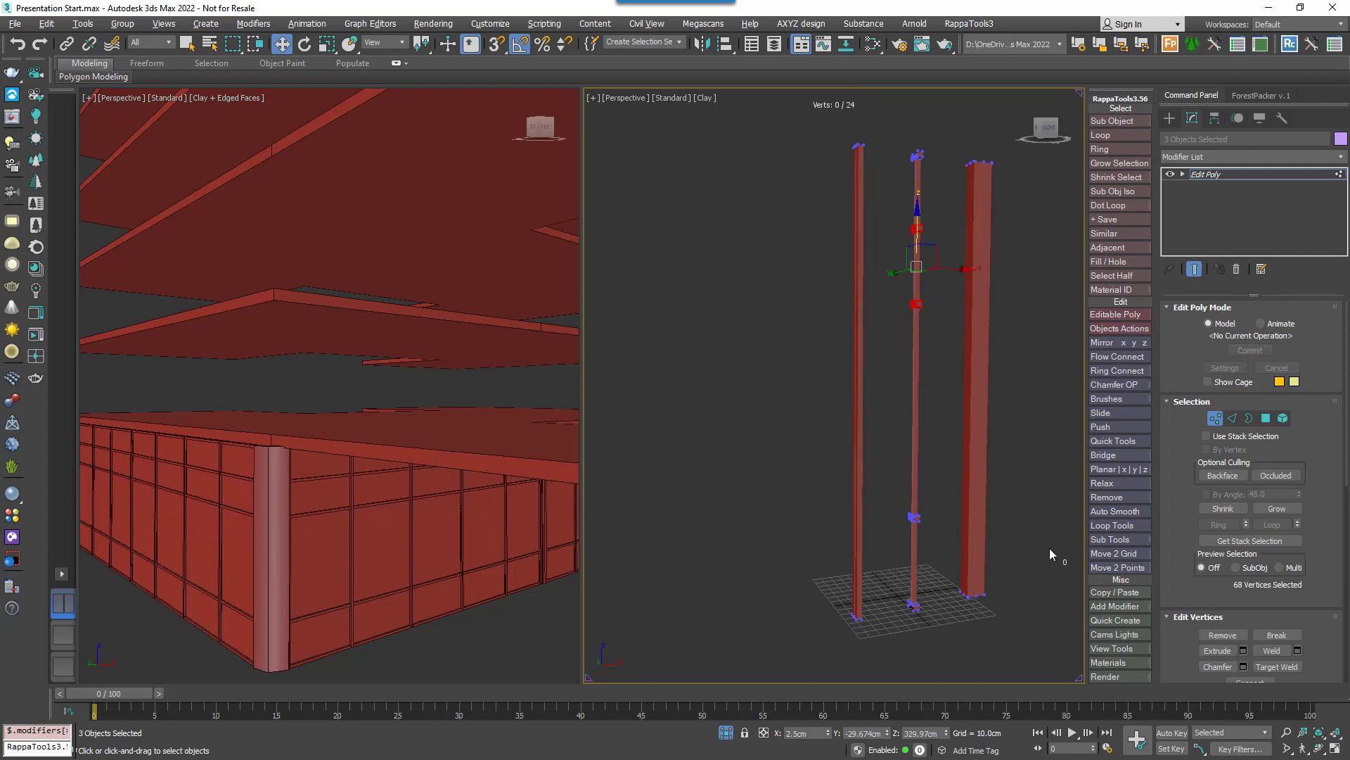
left_click_drag(1049, 547, 782, 473)
left_click_drag(918, 479, 918, 485)
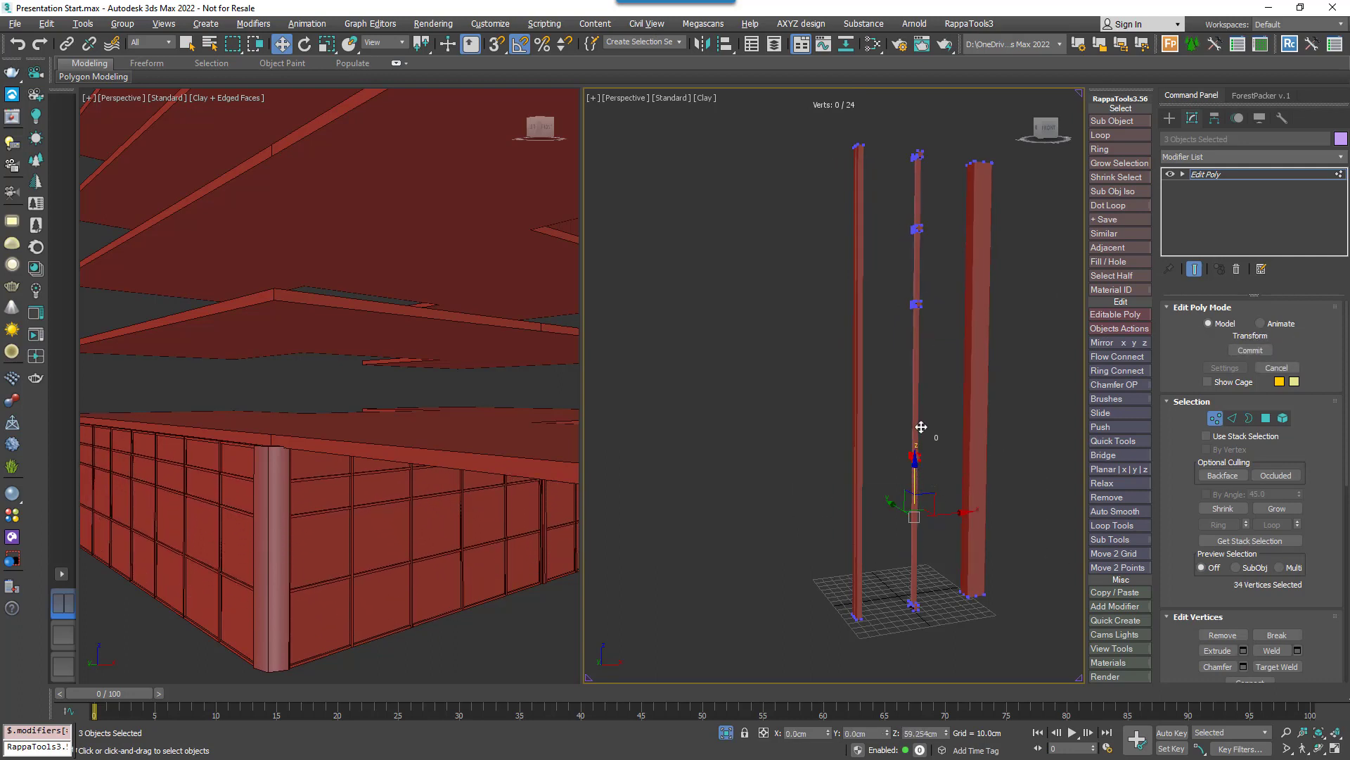
left_click(1214, 418)
Step: Move only the pivots of all three segments together along Y so the curtain wall sits back beneath the slab edge
middle_click_drag(274, 394, 307, 479, "alt")
scroll(270, 517, "up", 4)
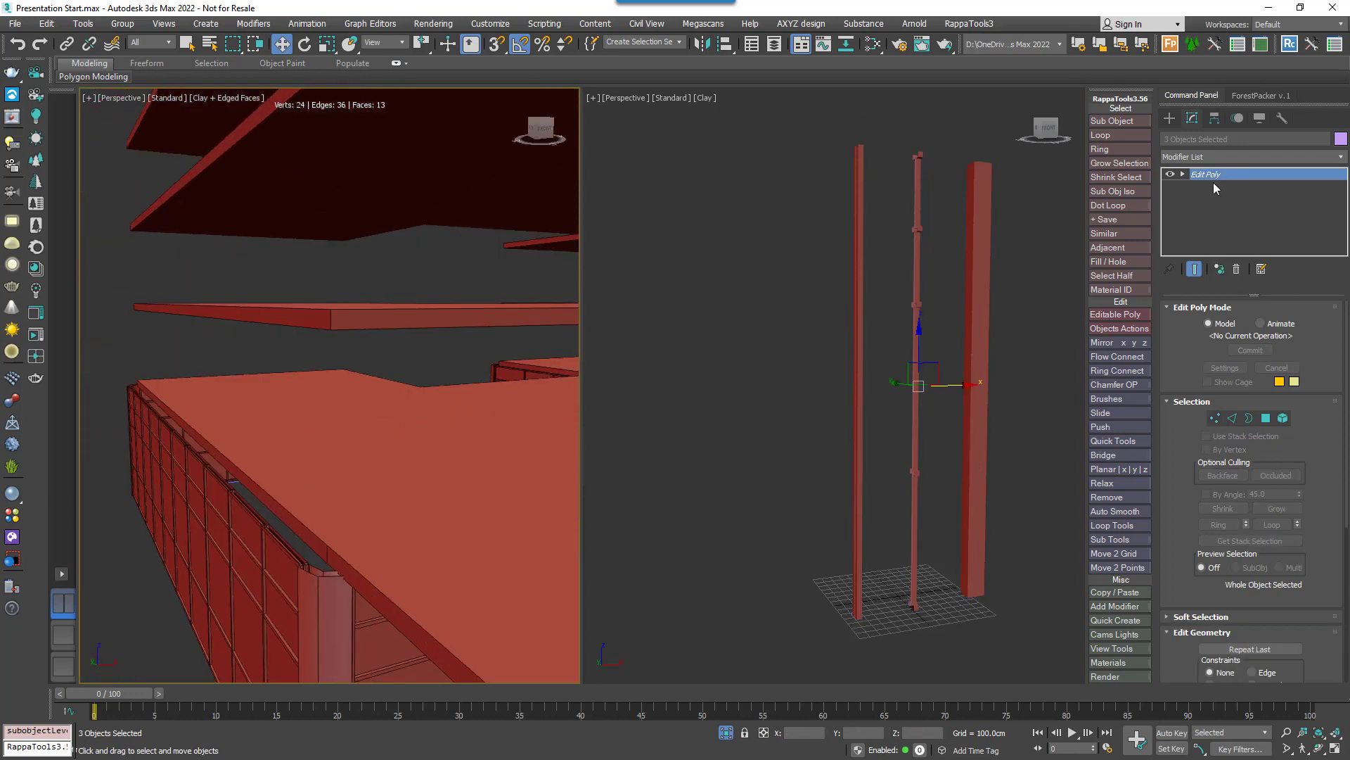
left_click(1214, 119)
left_click(1239, 215)
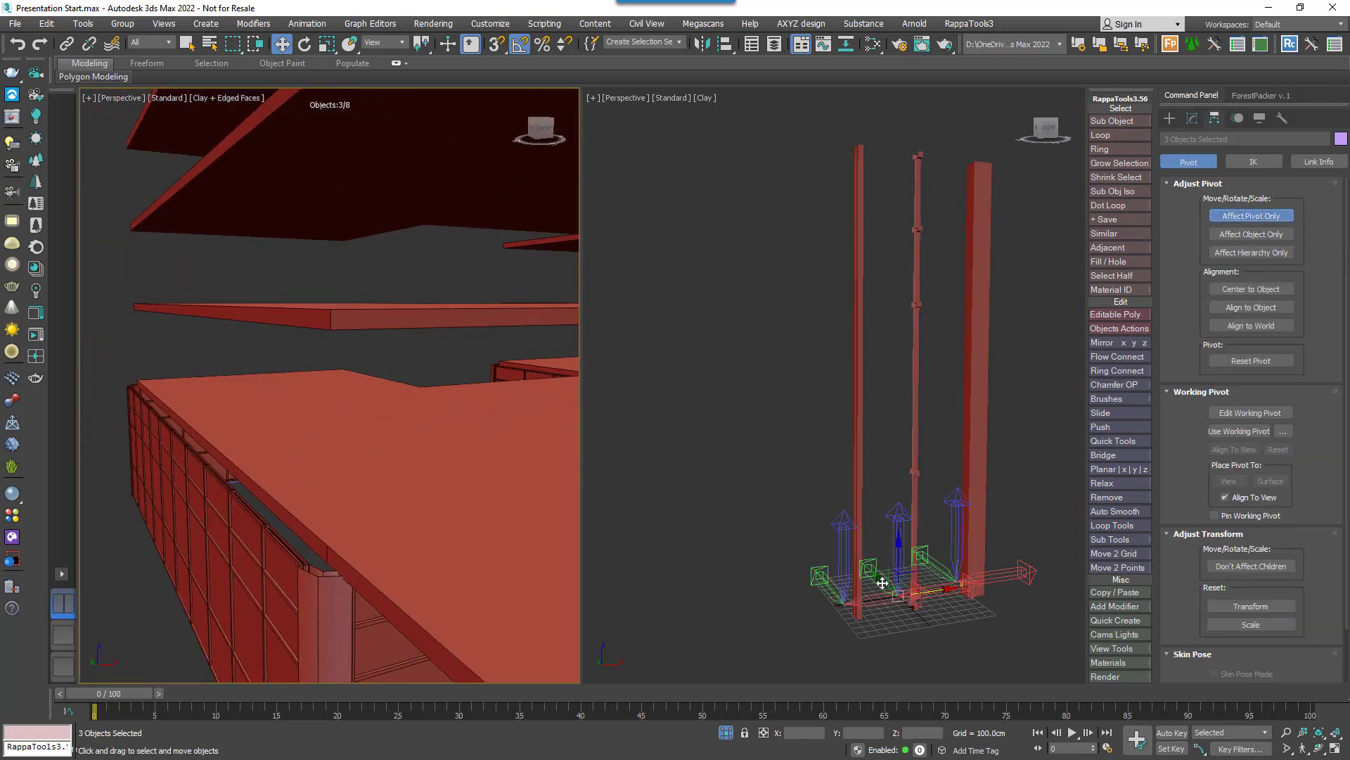
left_click_drag(878, 580, 890, 592)
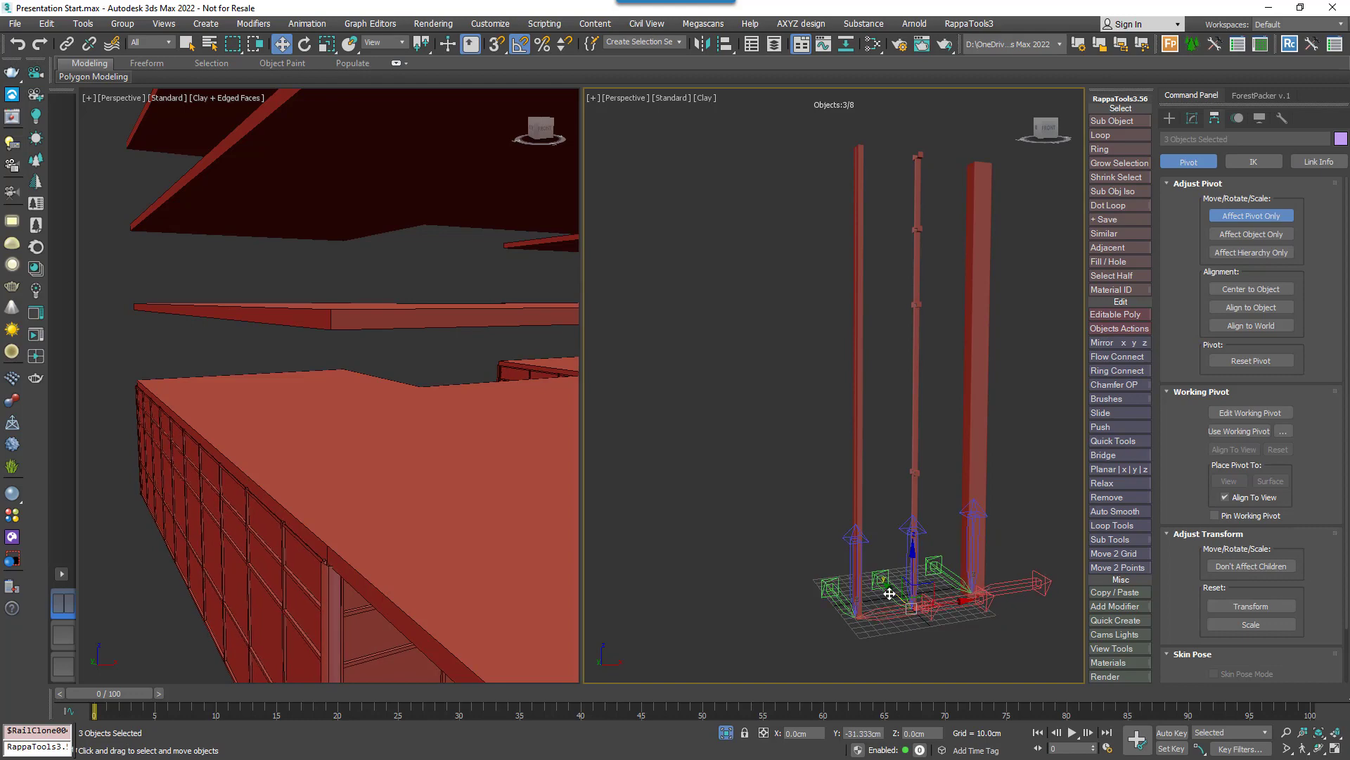
middle_click_drag(392, 564, 265, 514, "alt")
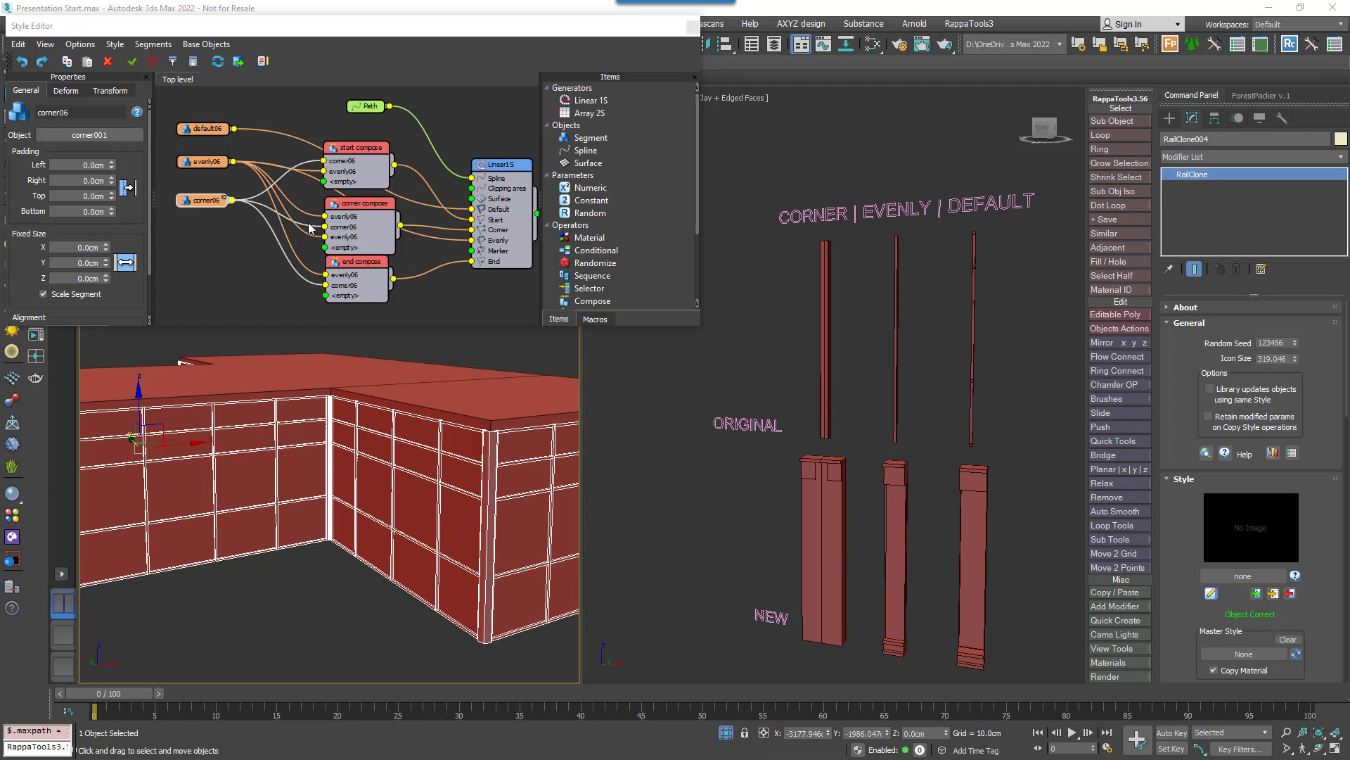
Step: Disable the corner06, evenly06 and default06 segments in turn, toggling default06 repeatedly, to examine what each contributes to the curtain wall
left_click_drag(209, 199, 208, 203)
left_click(224, 200)
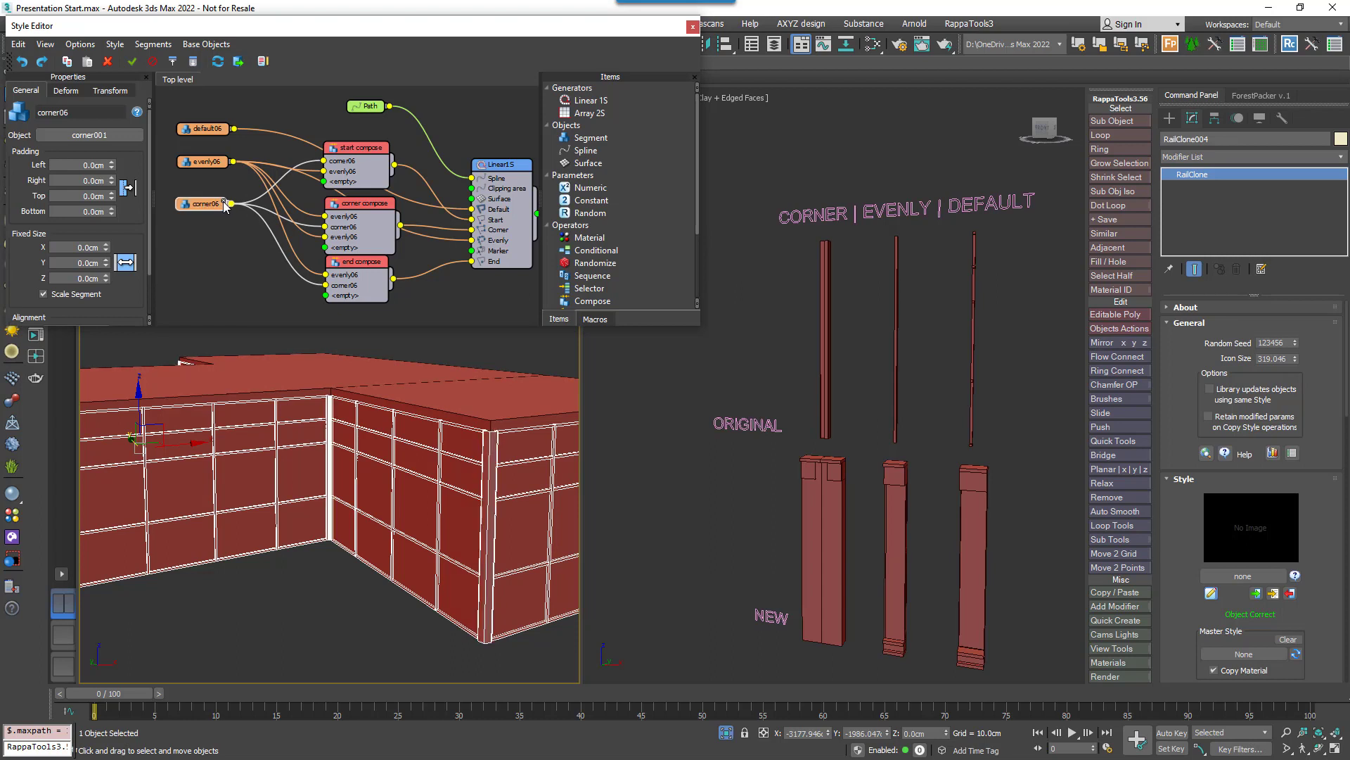
left_click(204, 166)
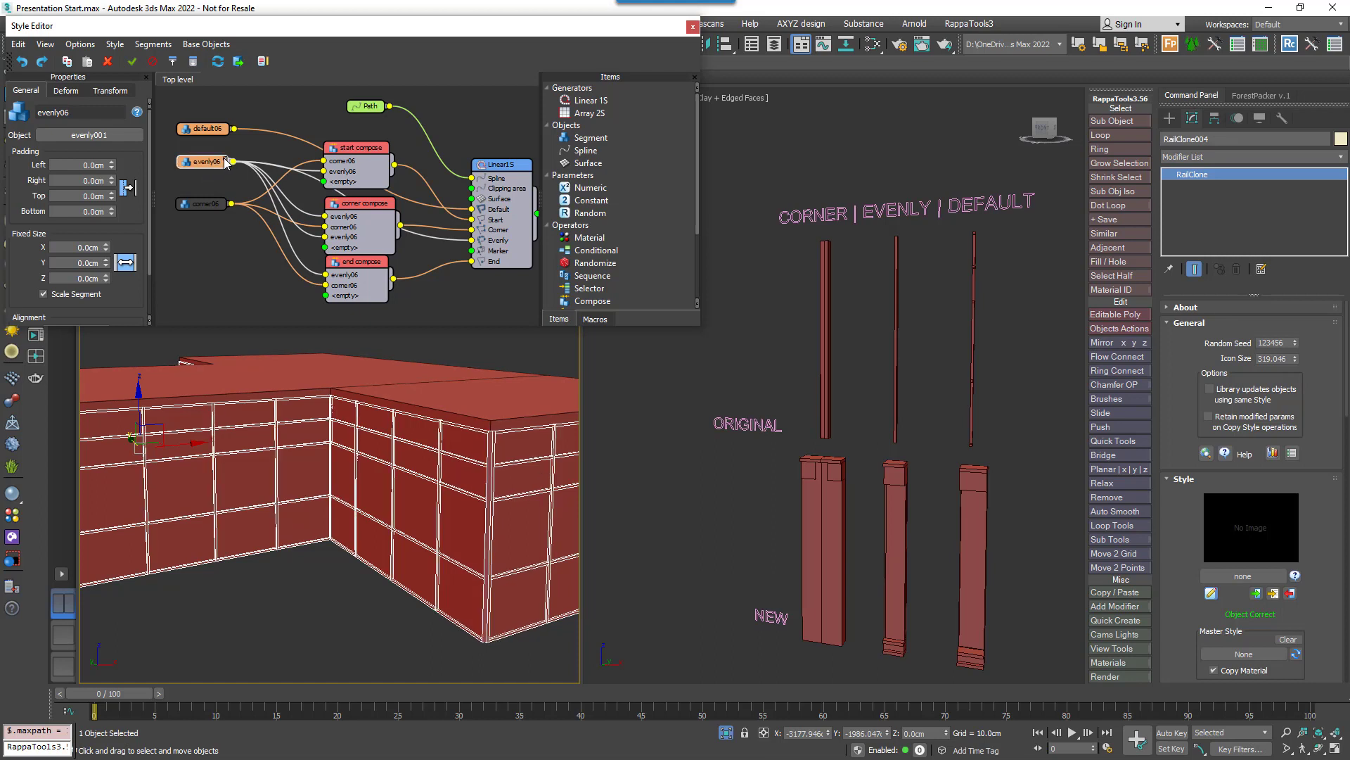
left_click(209, 132)
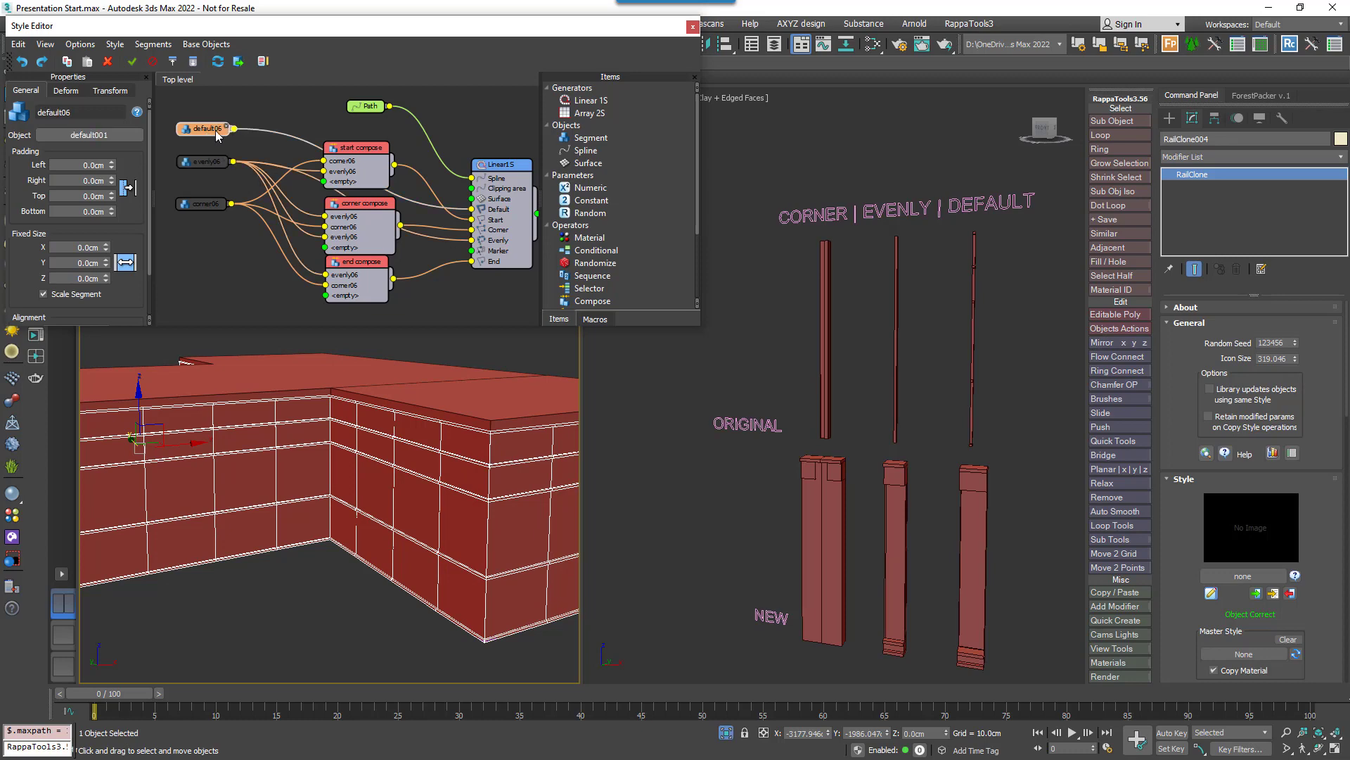
left_click(227, 127)
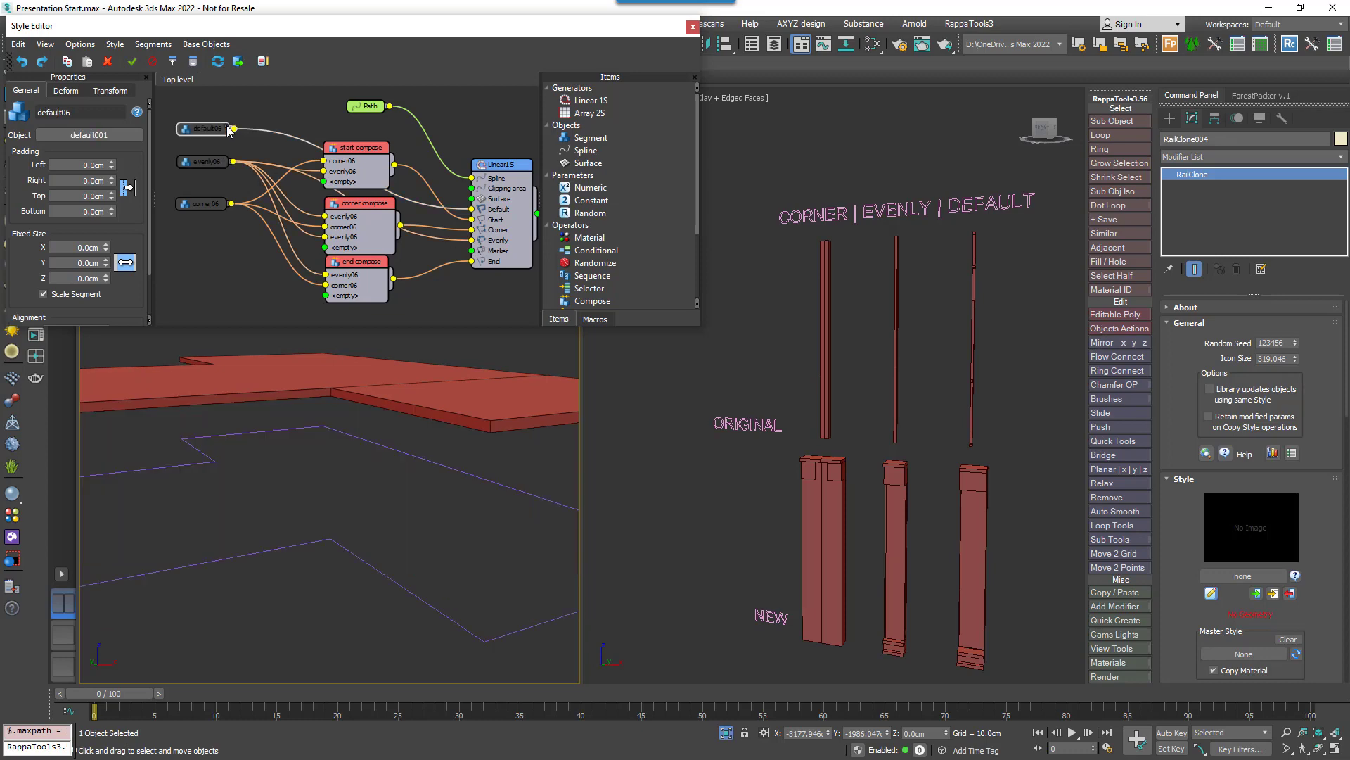
left_click(228, 129)
left_click(229, 129)
left_click(228, 129)
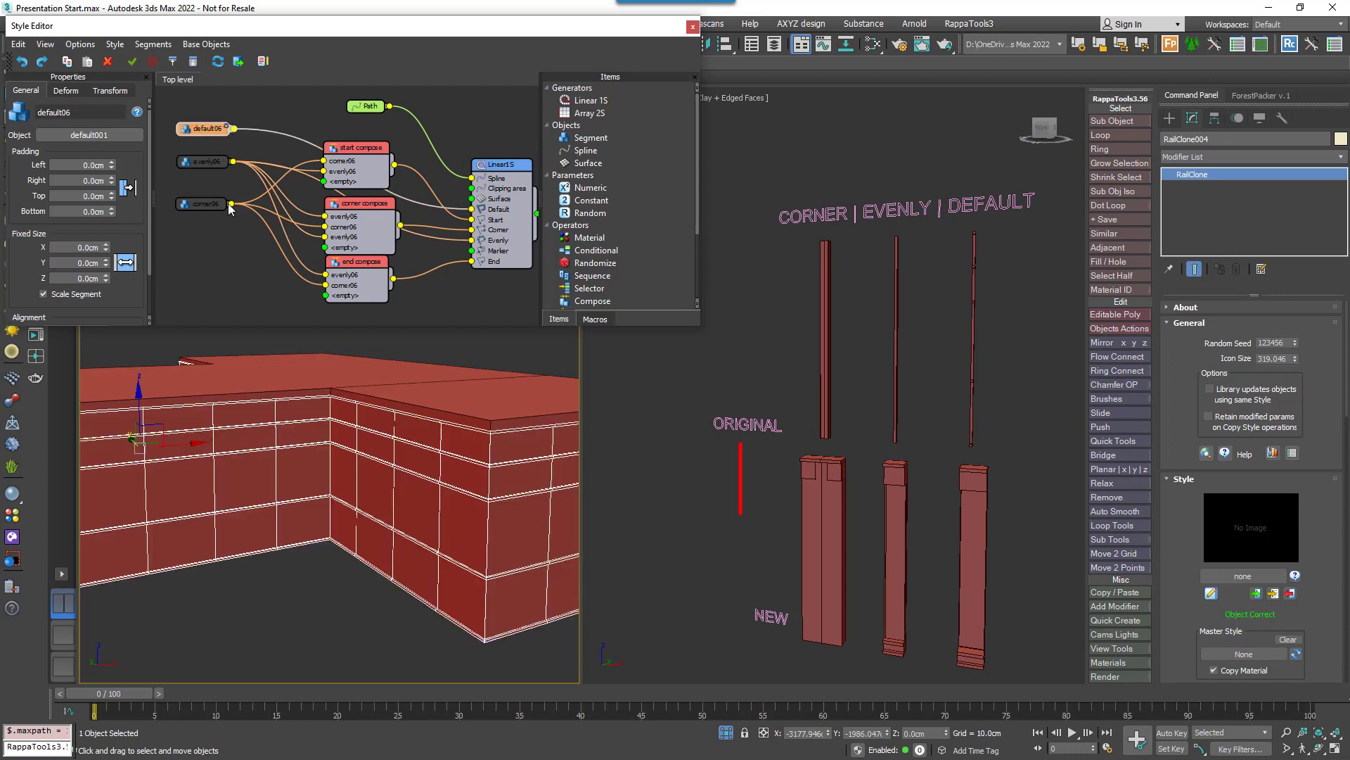
Step: Enable only the corner06 segment and replace its source object with the corner mesh from the NEW row
left_click(203, 208)
left_click(211, 130)
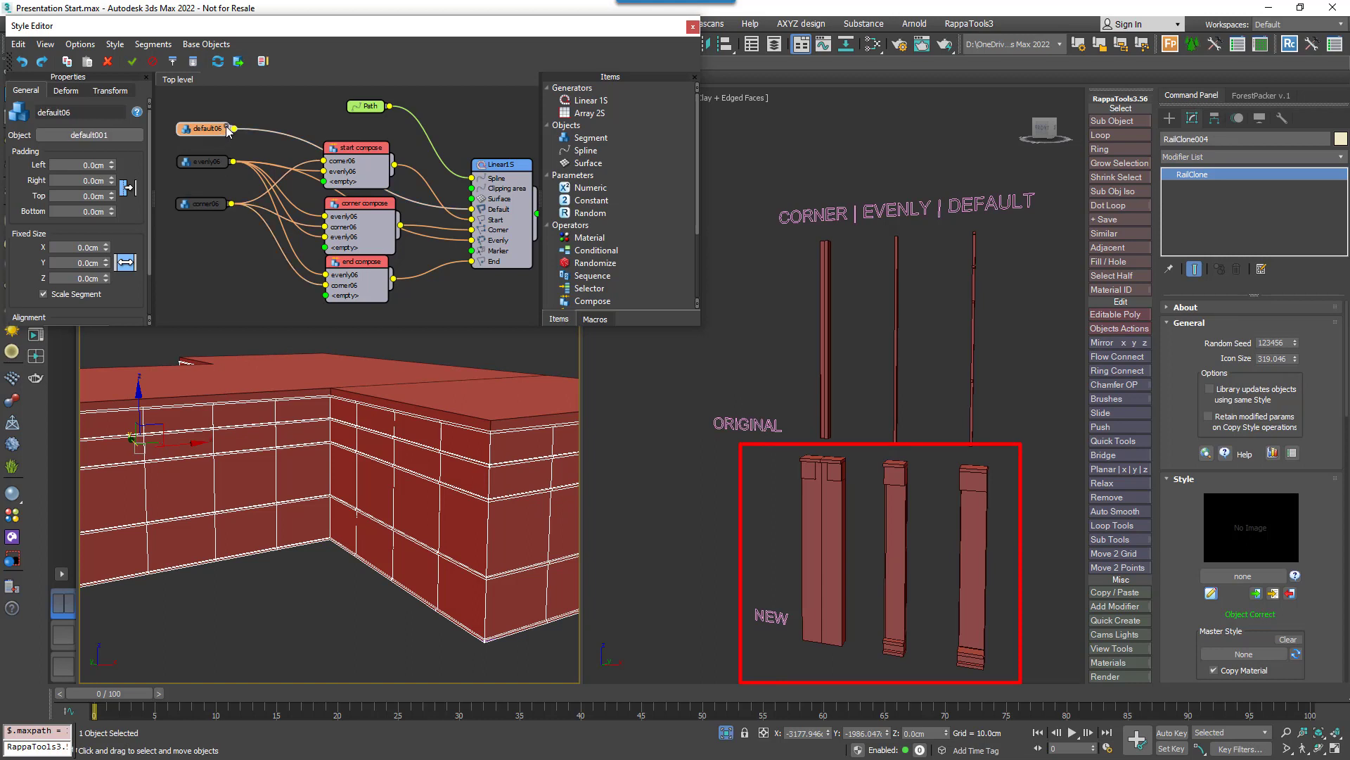
left_click(228, 129)
left_click(214, 207)
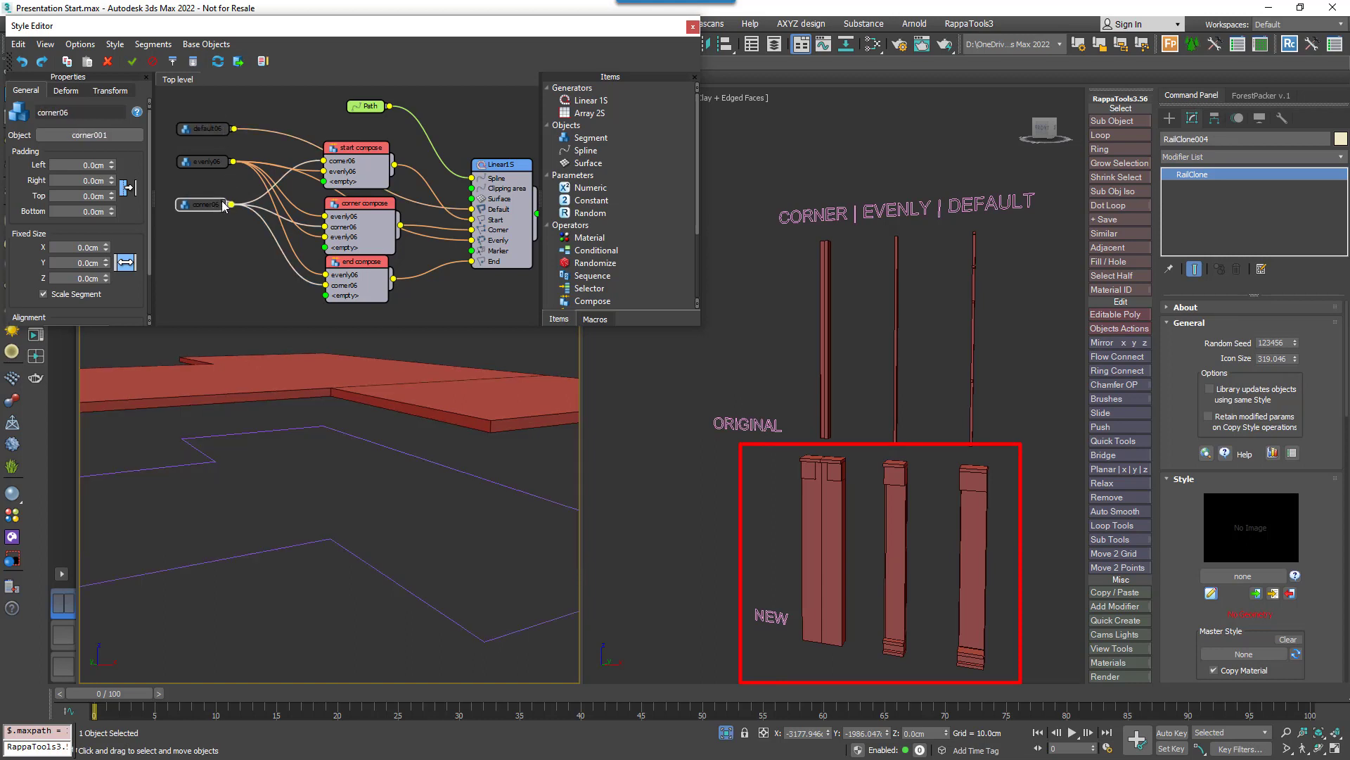
left_click(223, 203)
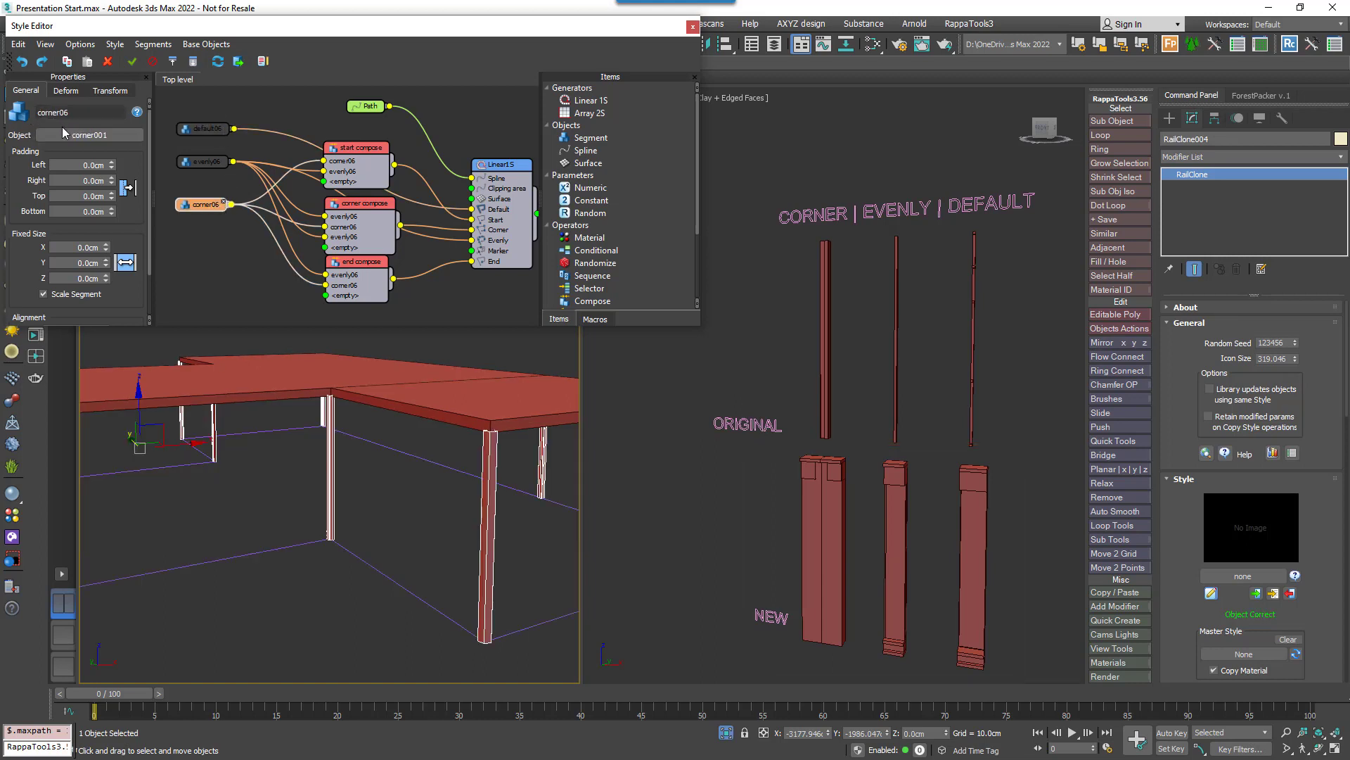
left_click(64, 134)
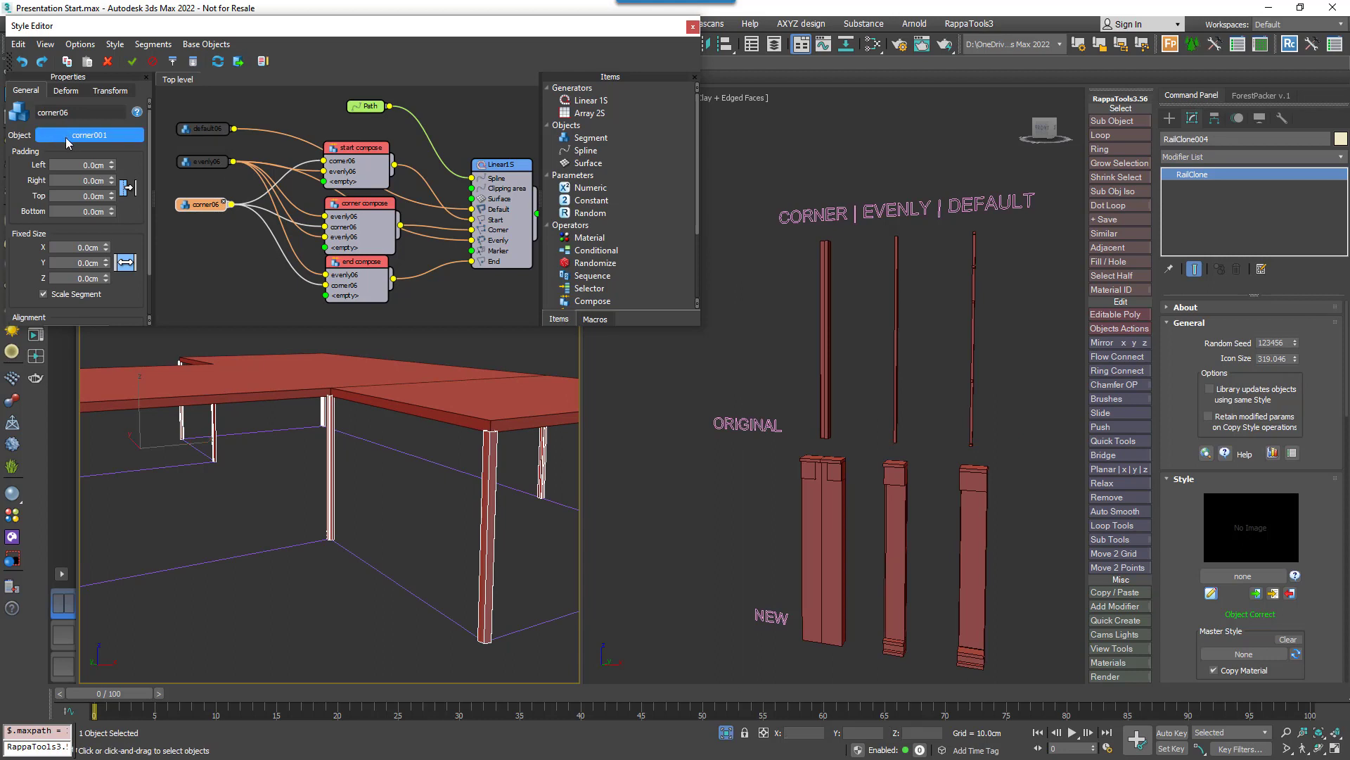
left_click(820, 503)
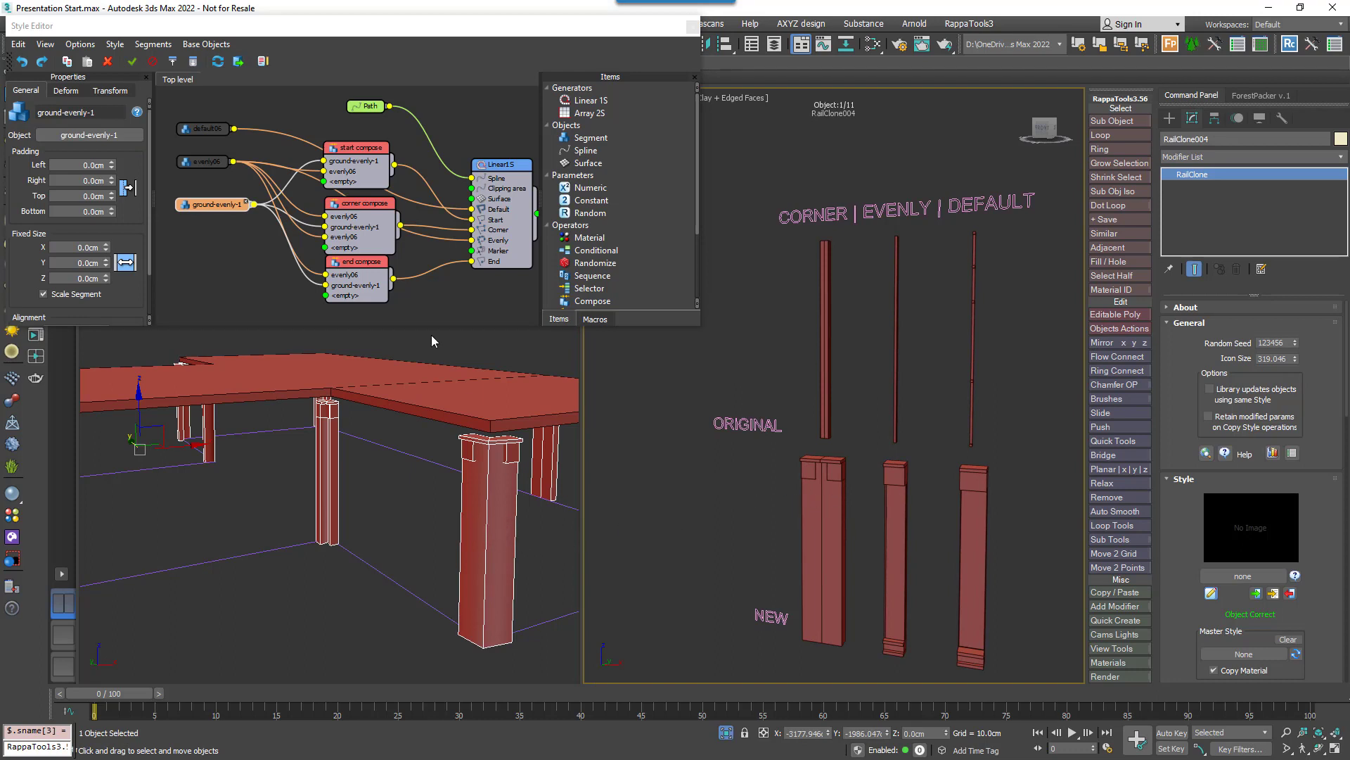
Step: Re-enable the evenly06 segment and replace its source object with the evenly mesh from the NEW row
left_click(215, 164)
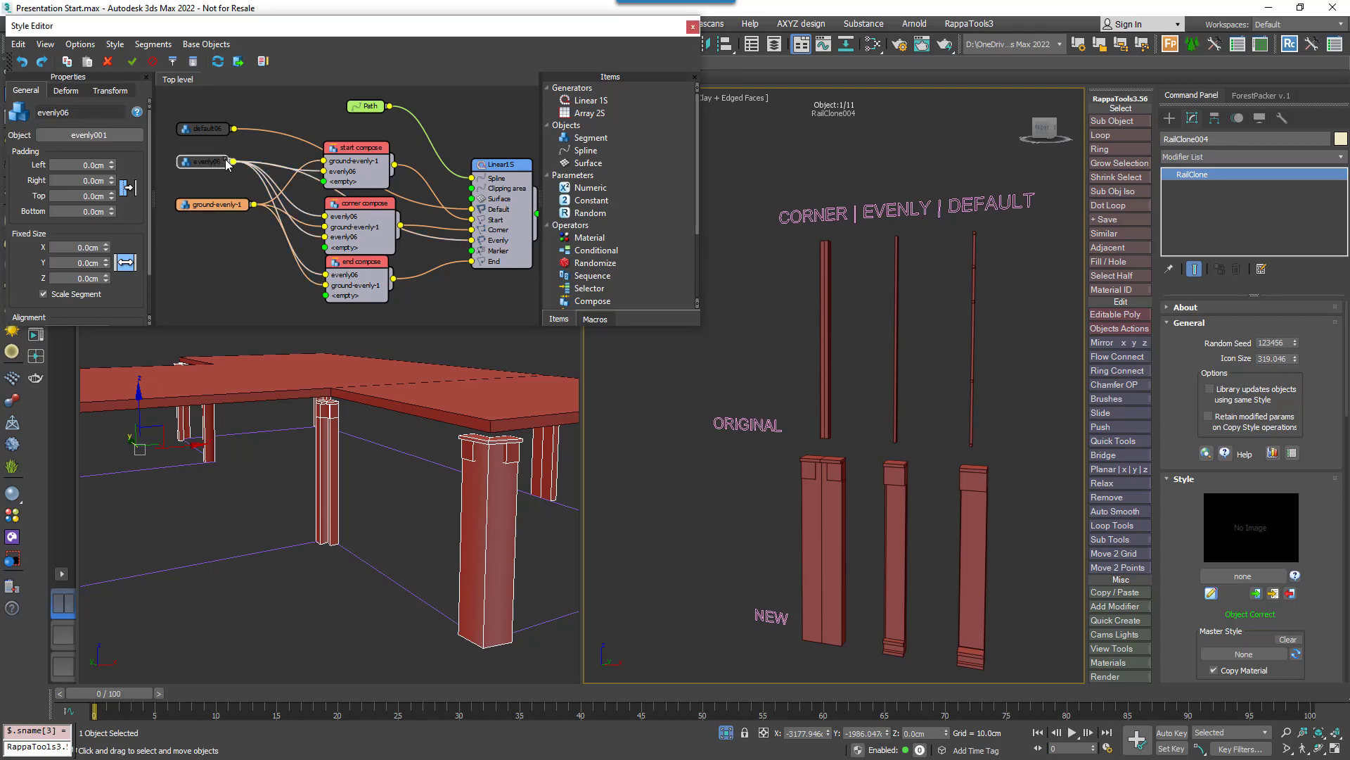
left_click(226, 161)
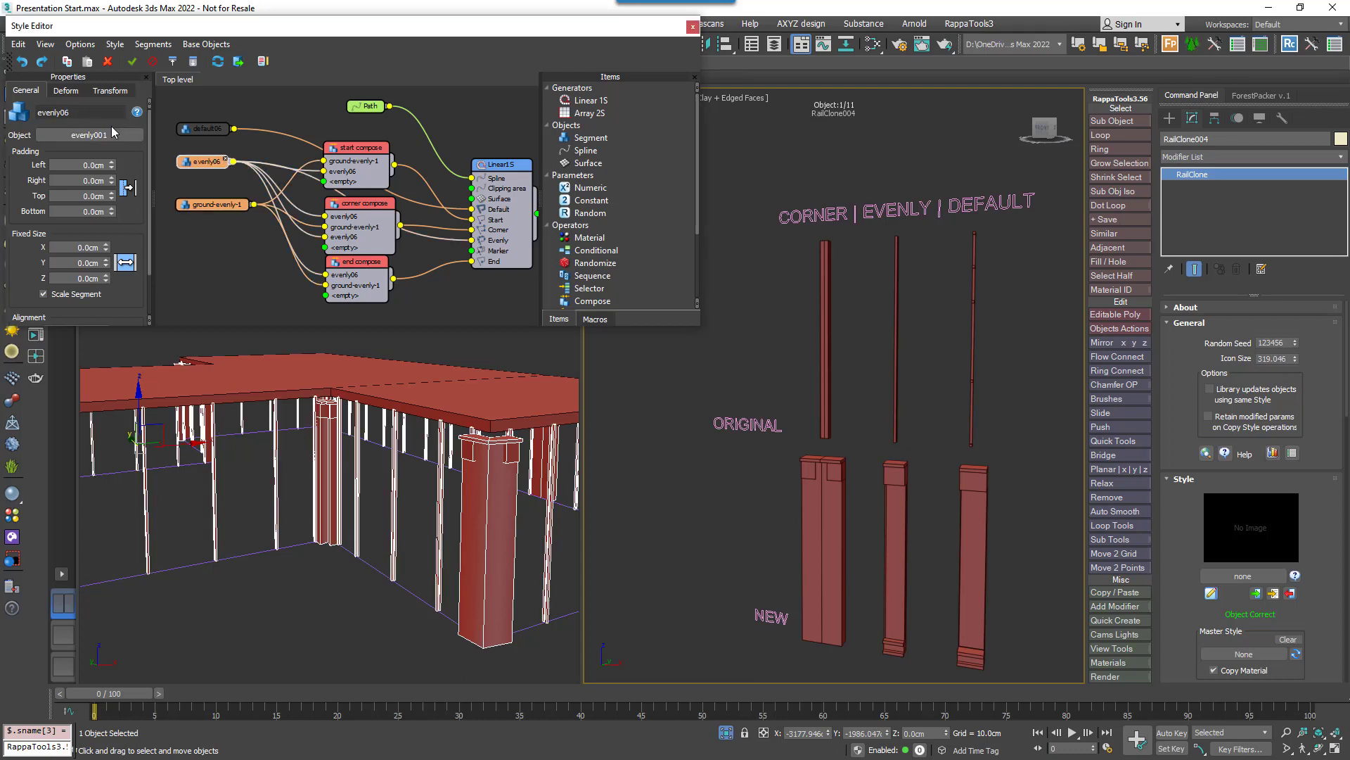
left_click(113, 135)
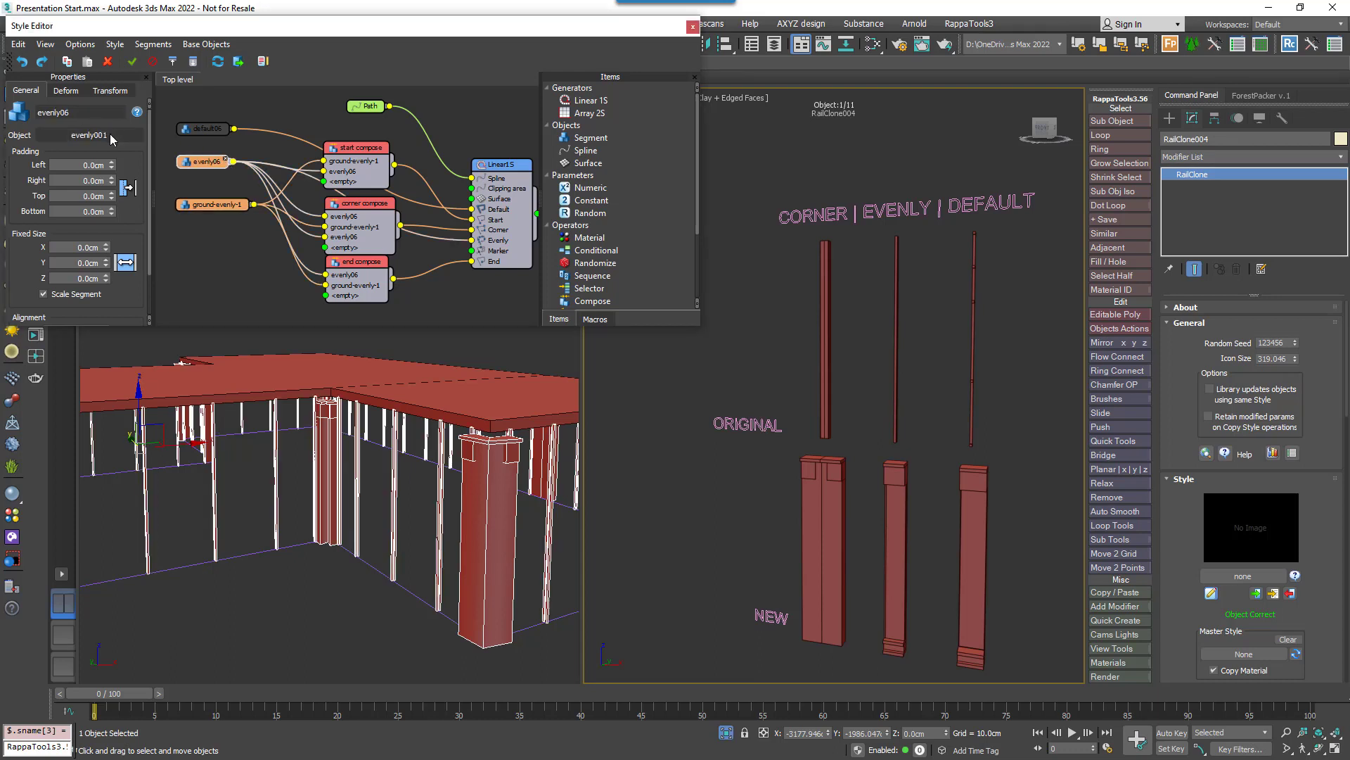
left_click(900, 526)
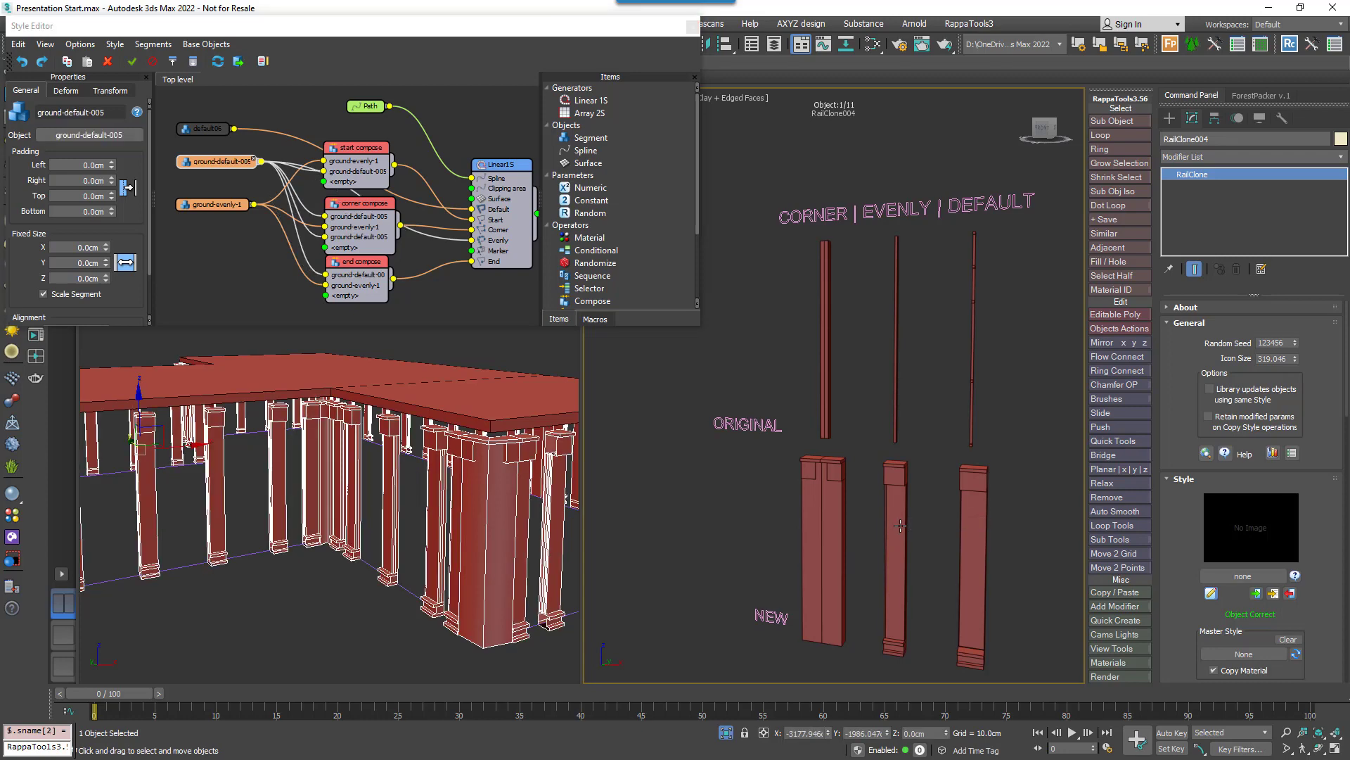
Step: Re-enable the default06 segment and replace its source object with the default mesh from the NEW row
left_click(214, 130)
left_click(228, 126)
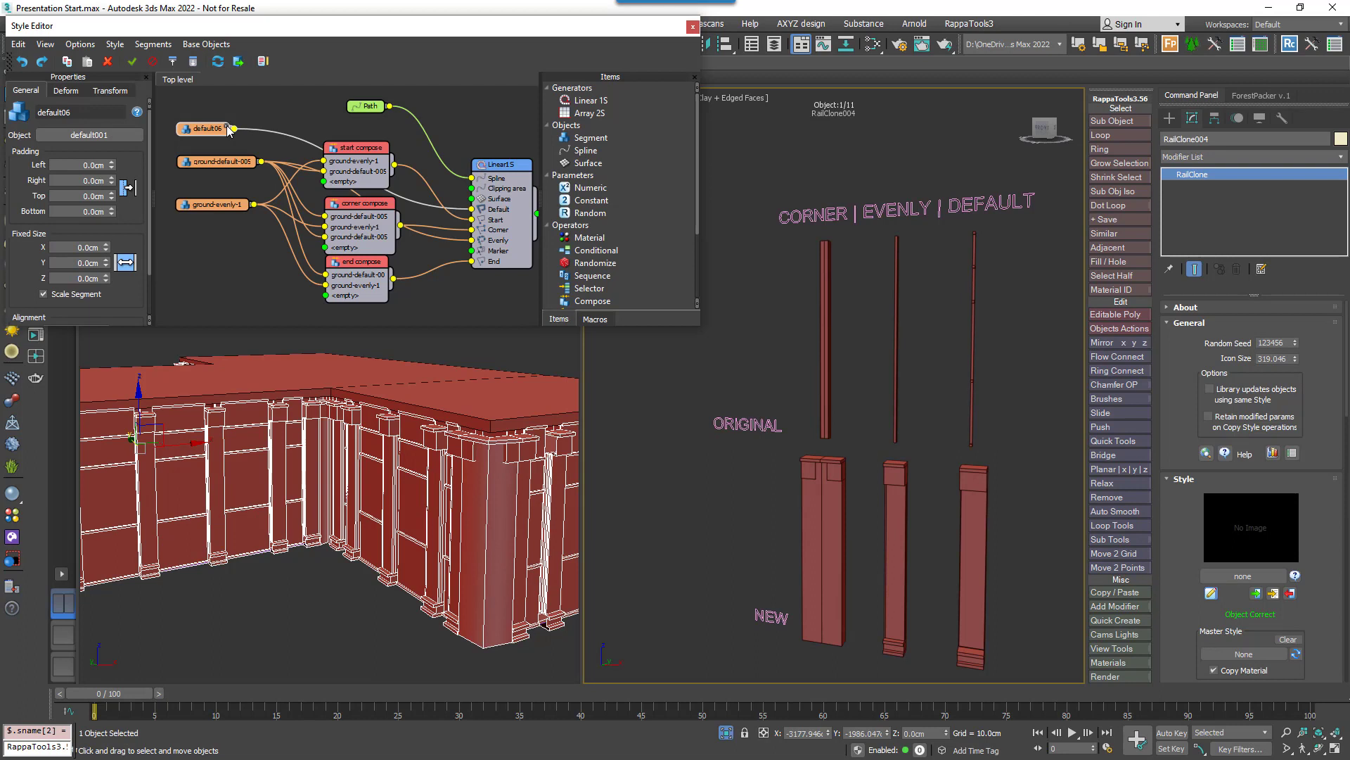
left_click(89, 134)
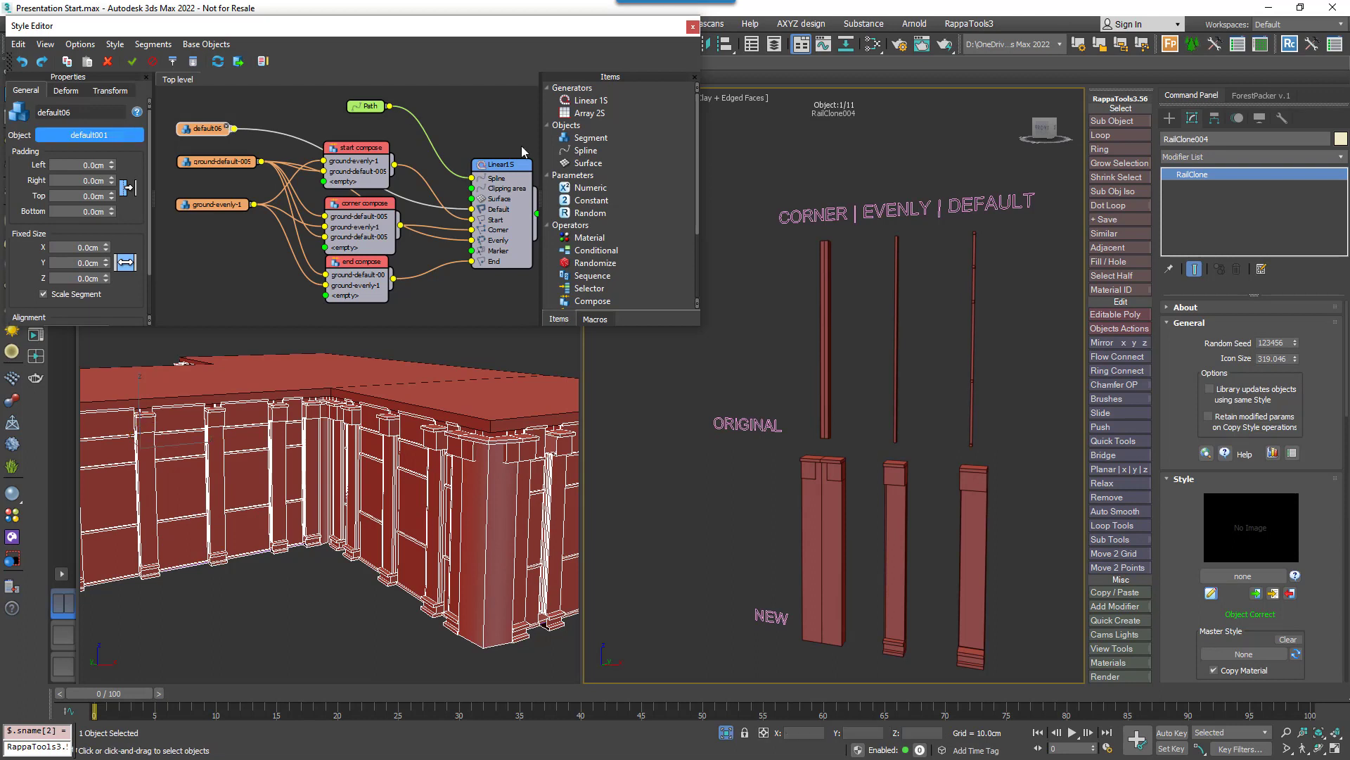
left_click(982, 518)
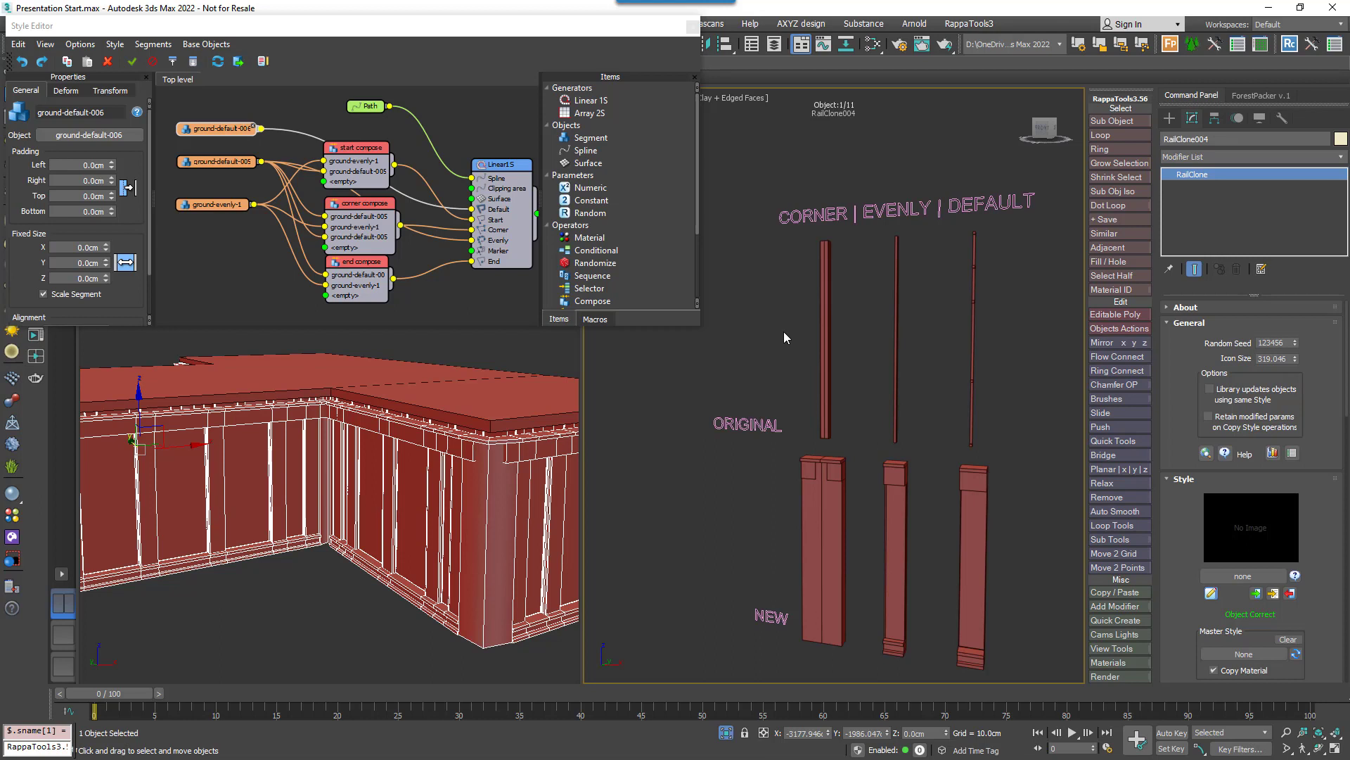
Step: Set the Evenly distance in the Linear1S generator's rules to 400 cm
left_click(498, 169)
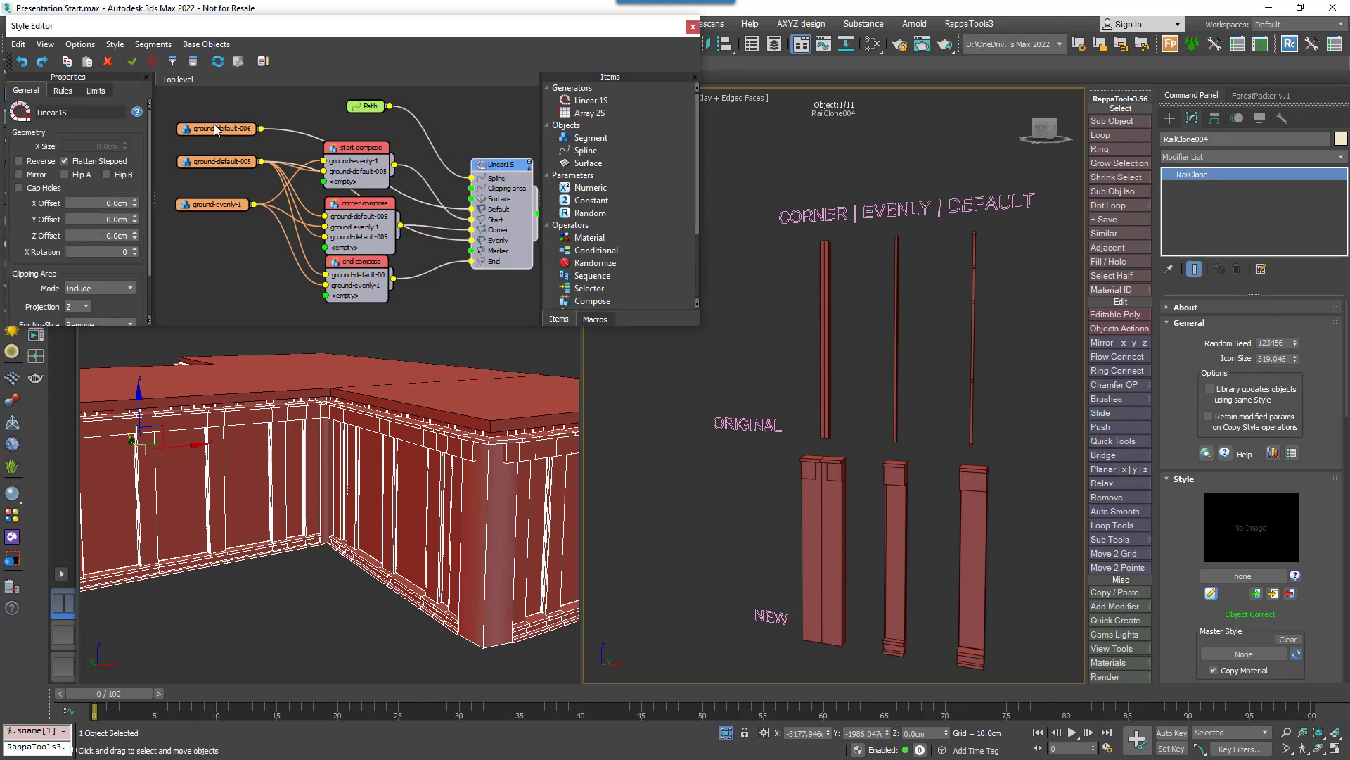
left_click(70, 89)
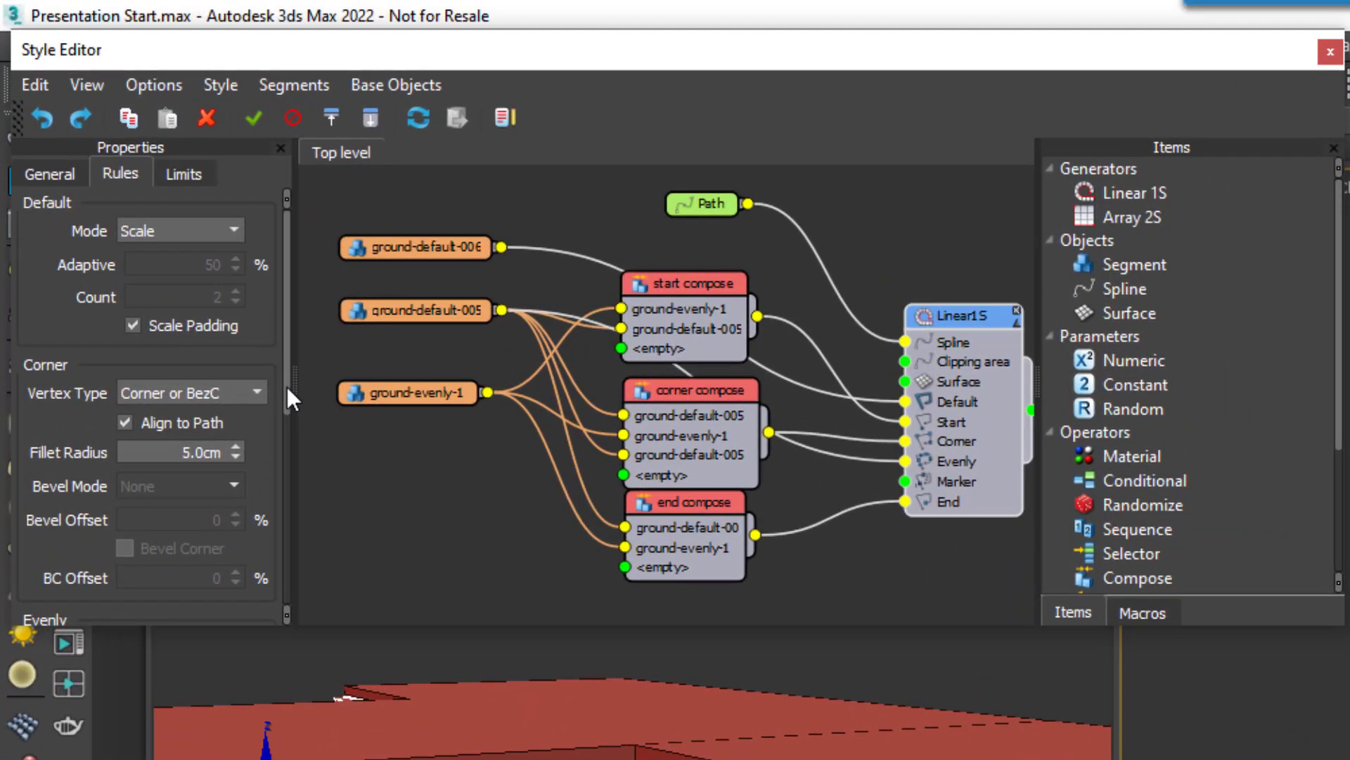
left_click_drag(287, 386, 295, 512)
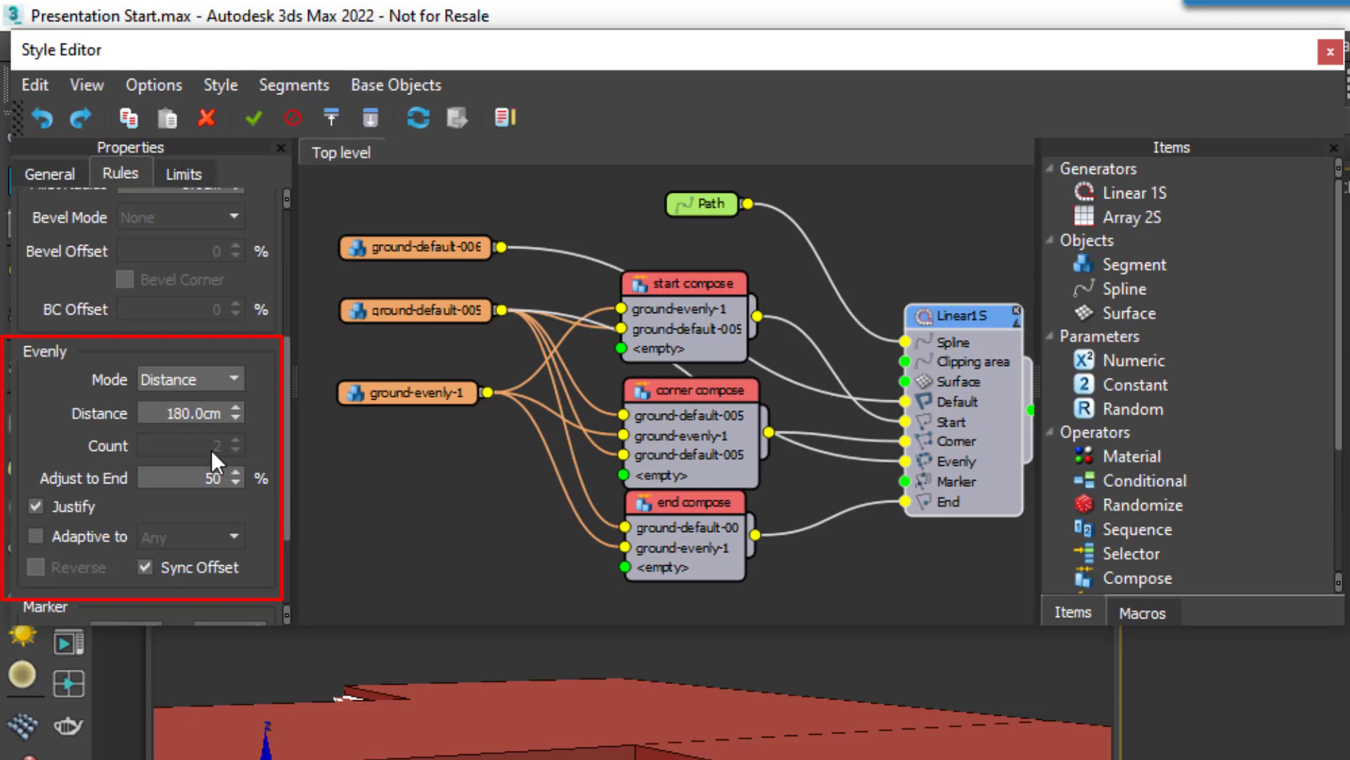
left_click(179, 413)
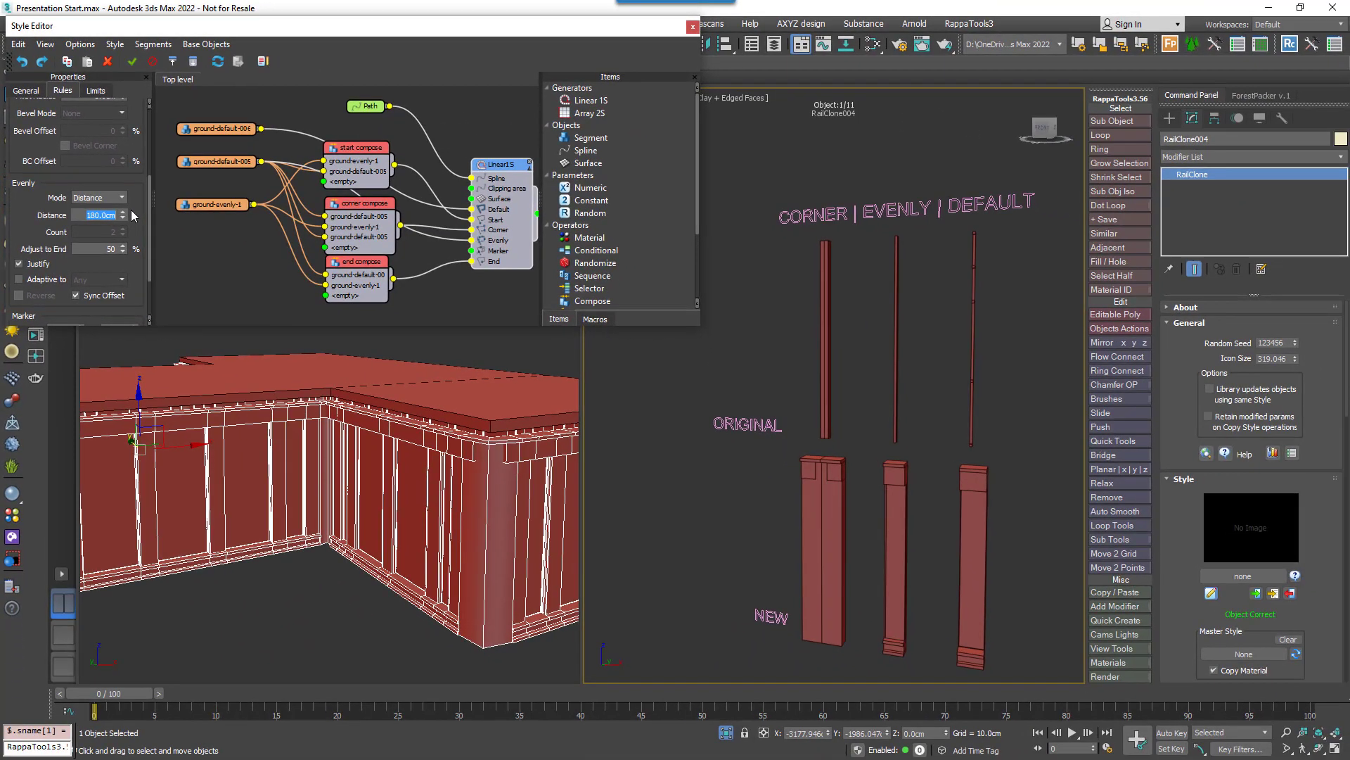
type("400")
key("Return")
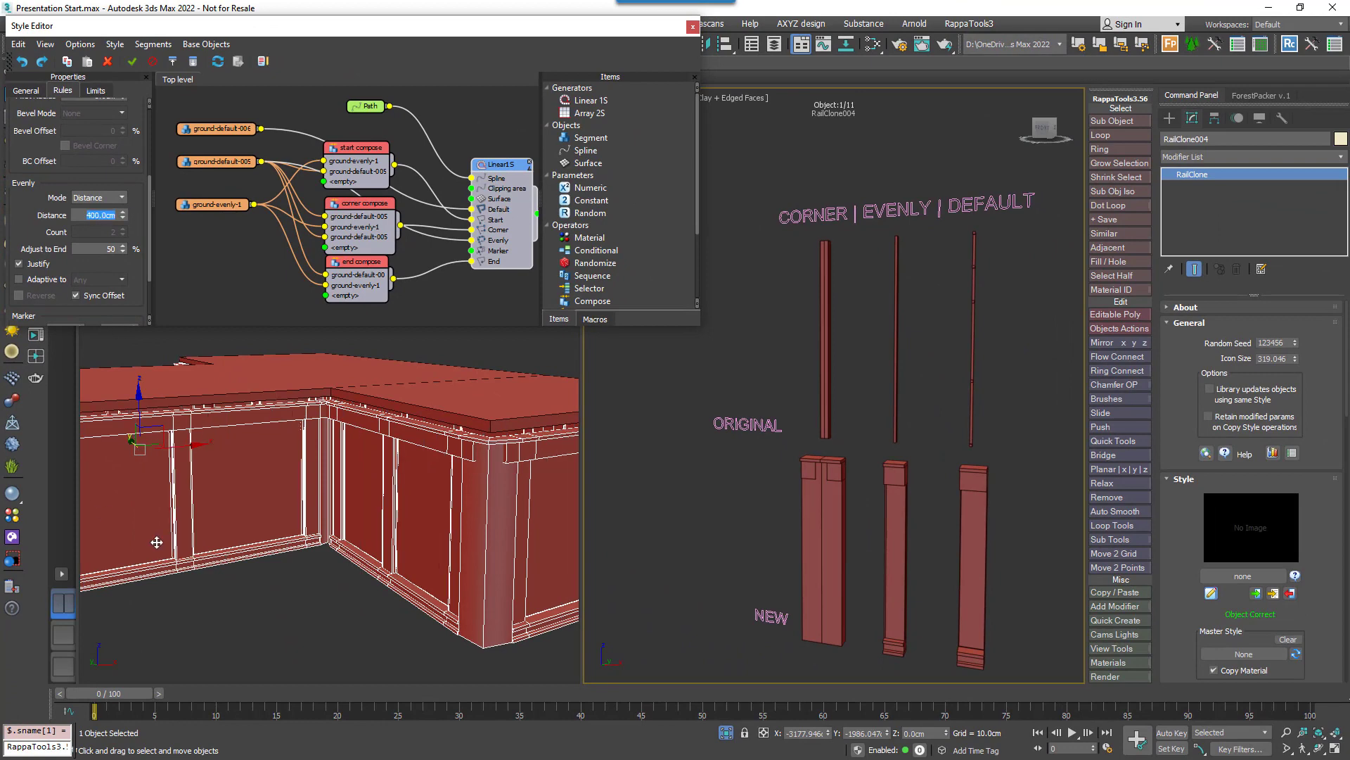
middle_click_drag(206, 549, 528, 452, "alt")
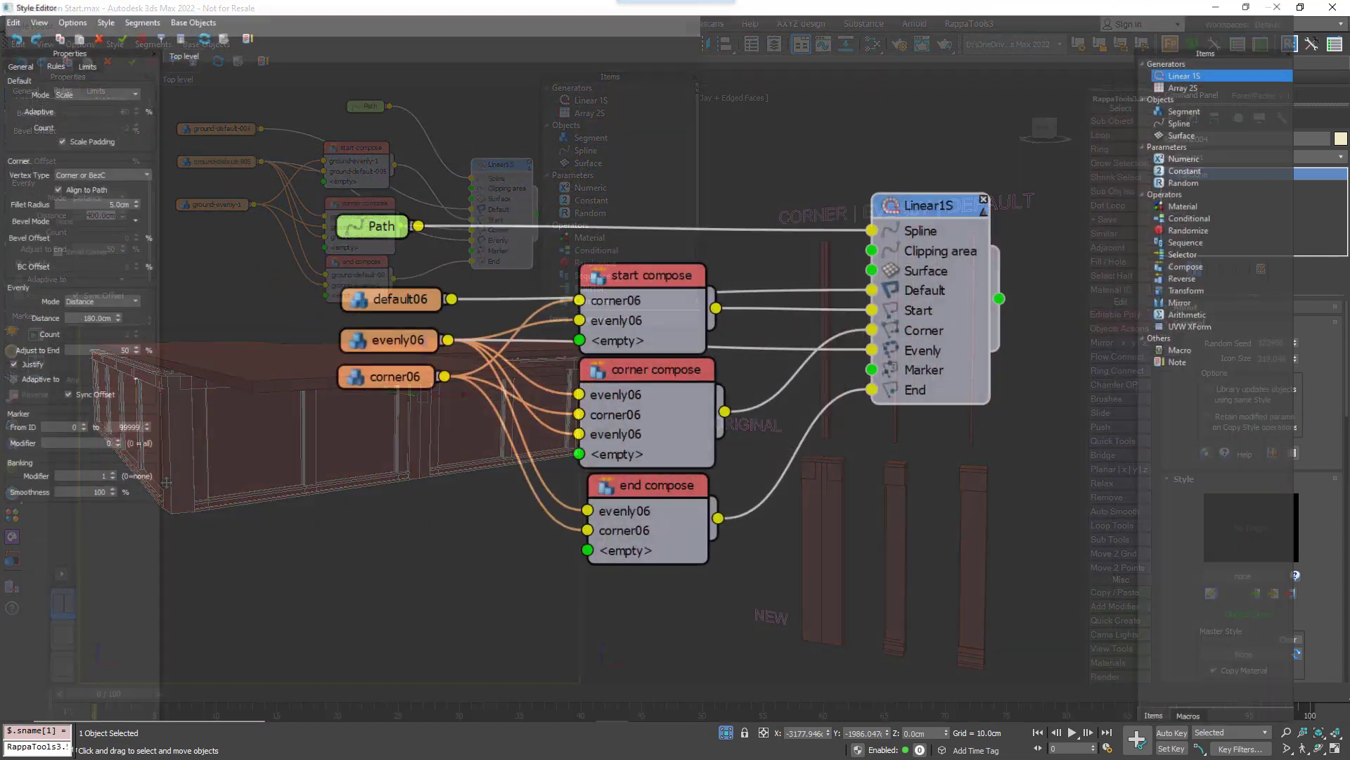